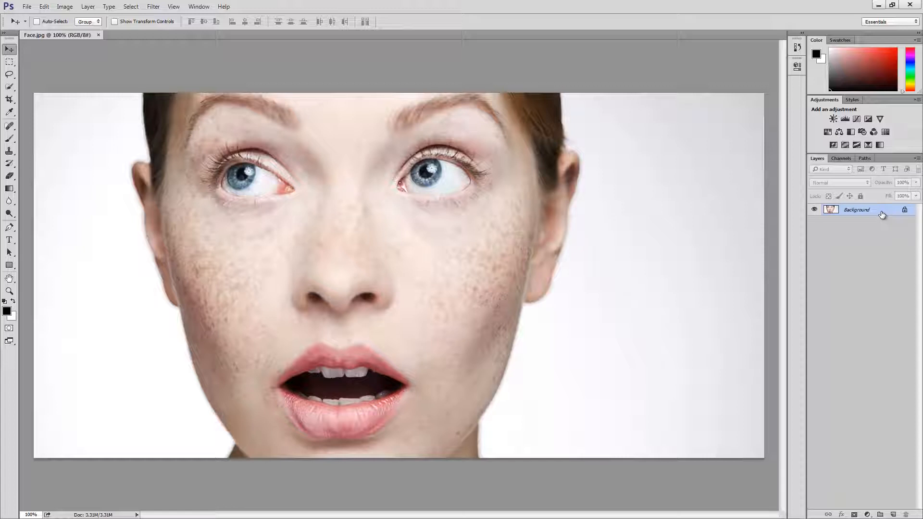
Duplicate the Background layer and rename the copy Tones.
left_click_drag(882, 215, 881, 212)
key("ctrl+j")
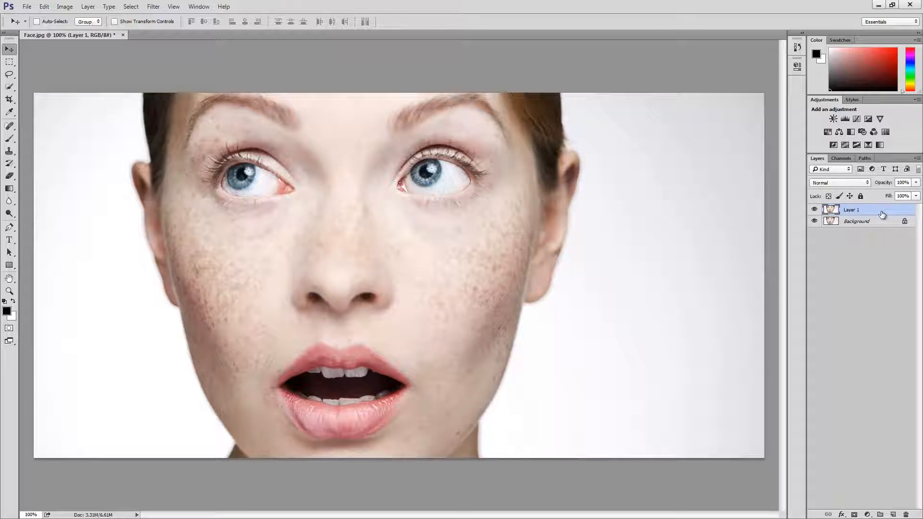
double_click(852, 211)
type("Tones")
key("Return")
Duplicate the Tones layer and rename the copy Details.
key("ctrl+j")
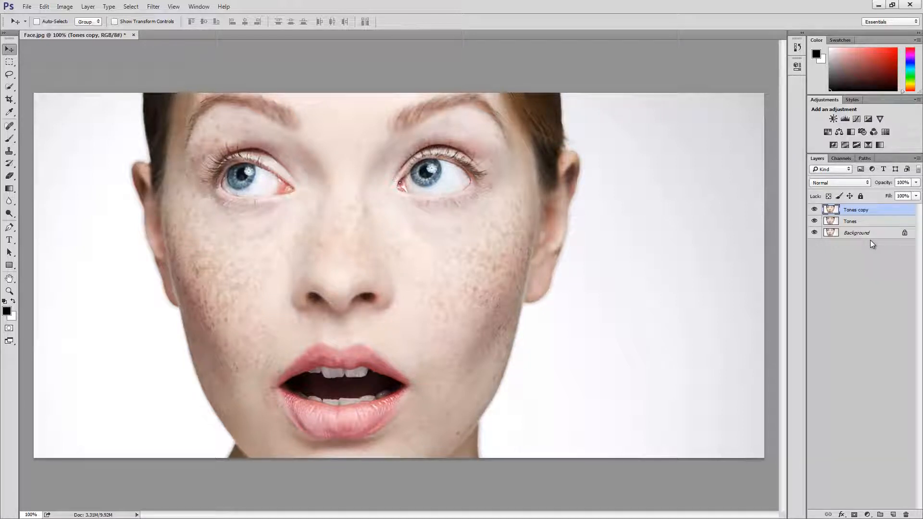
double_click(859, 210)
type("Details")
key("Return")
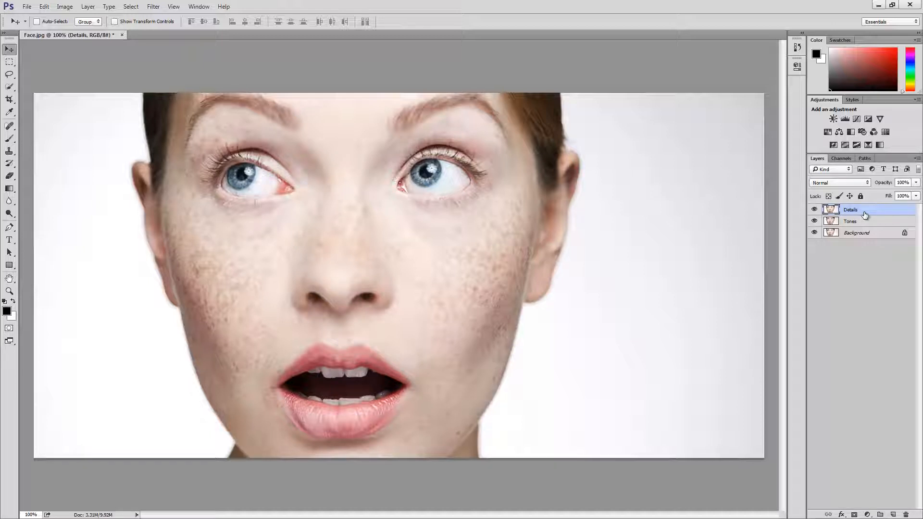
Hide the Details layer and apply a Gaussian Blur with a 6-pixel radius to the Tones layer.
left_click(814, 210)
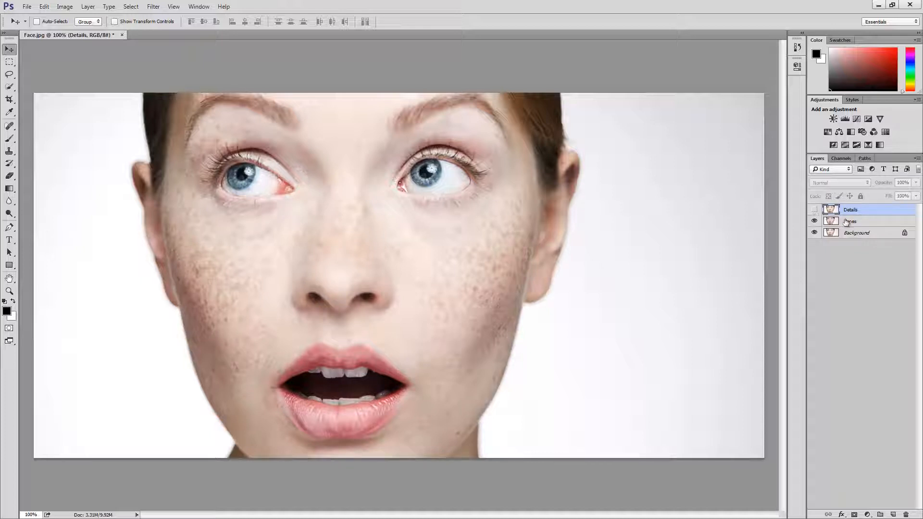
left_click(871, 227)
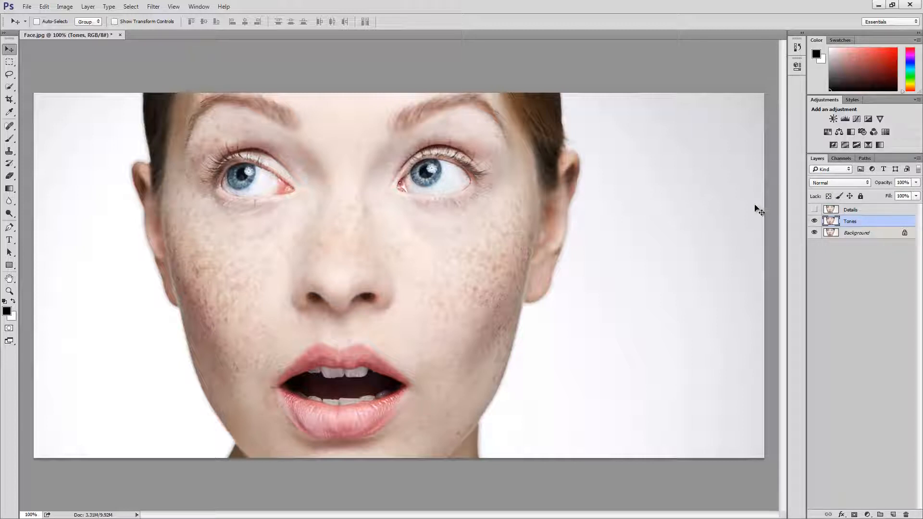
left_click(153, 7)
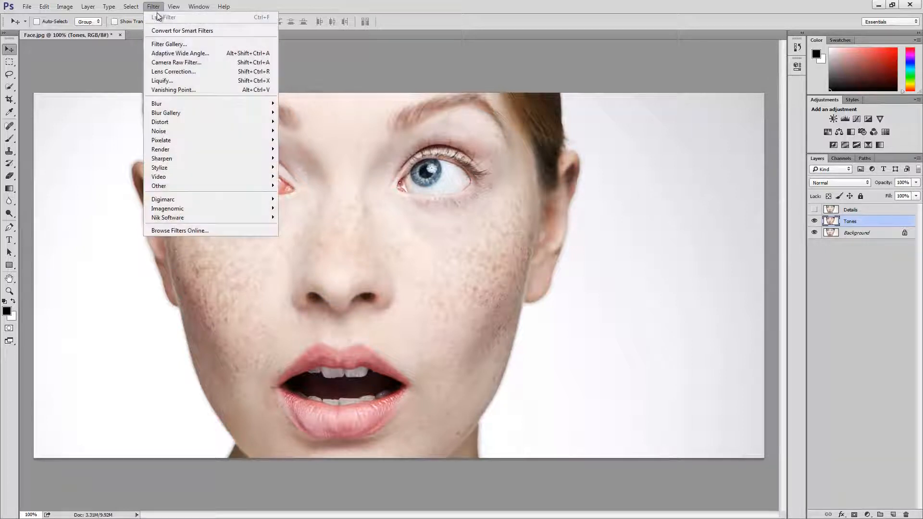
mouse_move(202, 103)
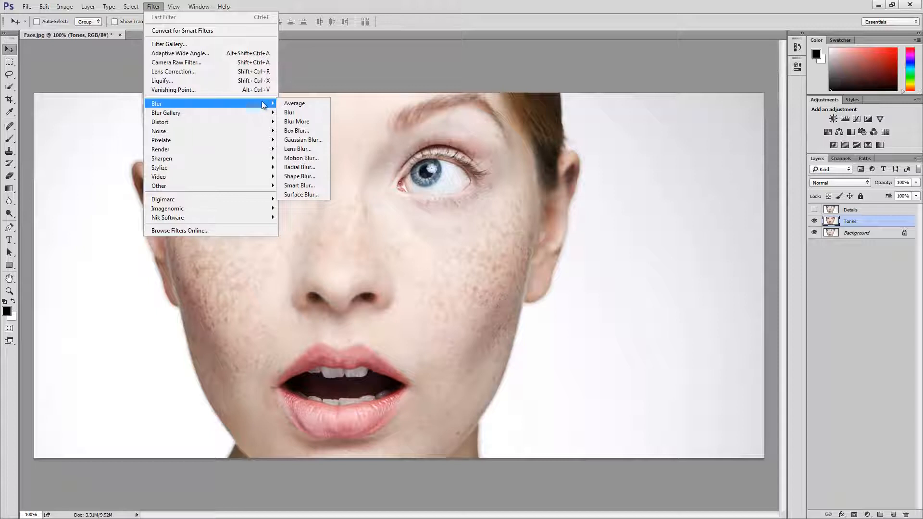
left_click(299, 139)
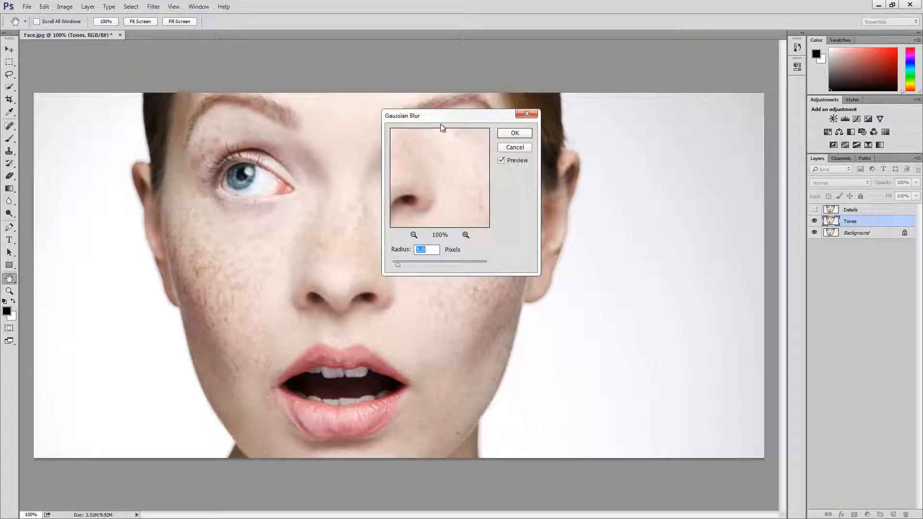
left_click_drag(441, 121, 609, 203)
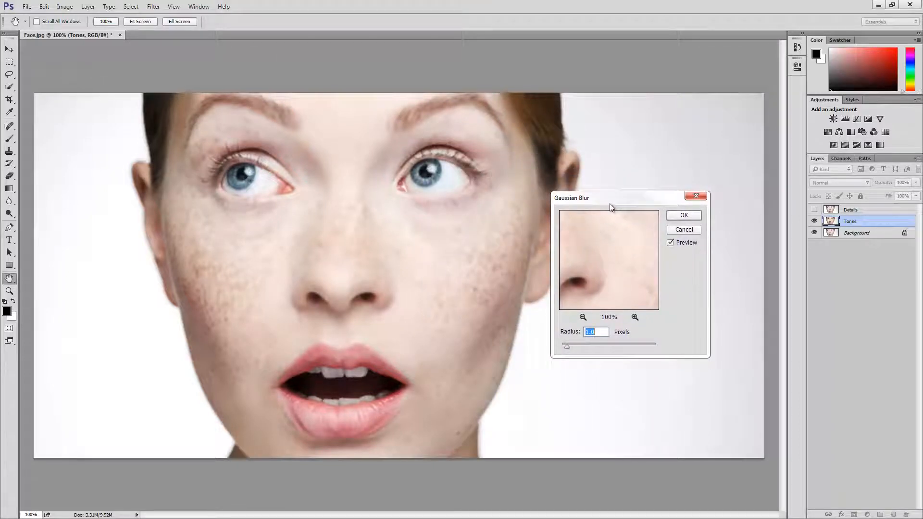
left_click_drag(628, 260, 595, 229)
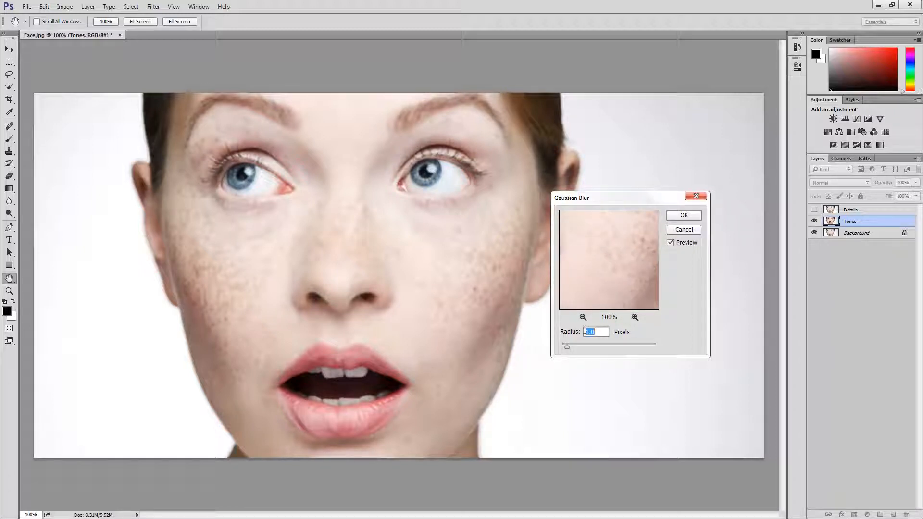
type("6")
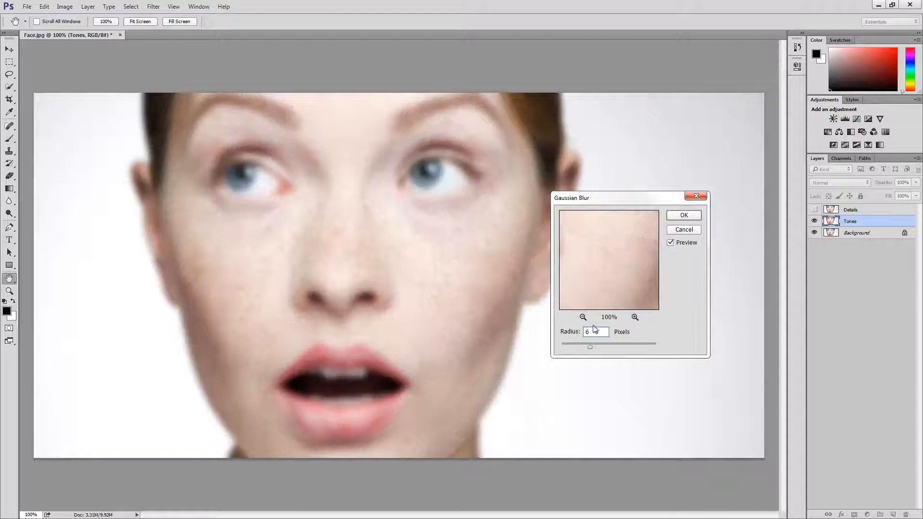
left_click(687, 216)
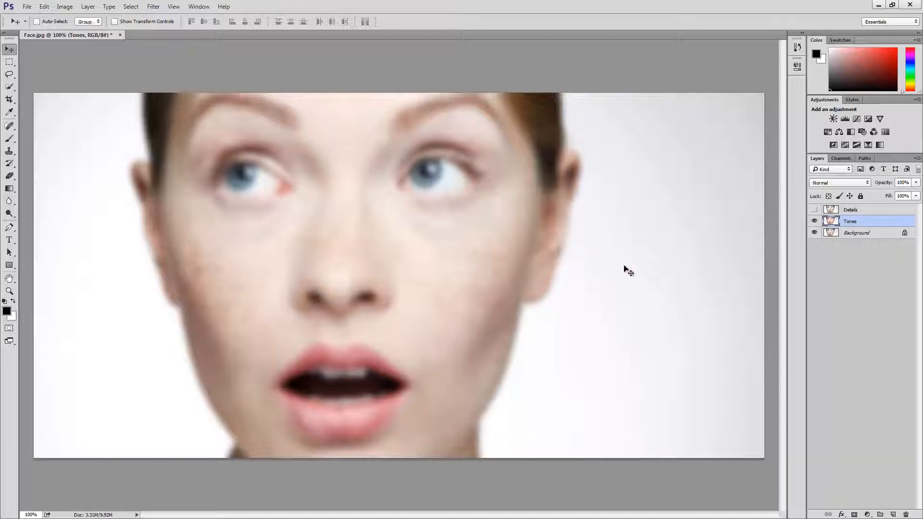
Show the Details layer and start Apply Image on it, with Tones as the source layer and Subtract blending.
left_click(814, 210)
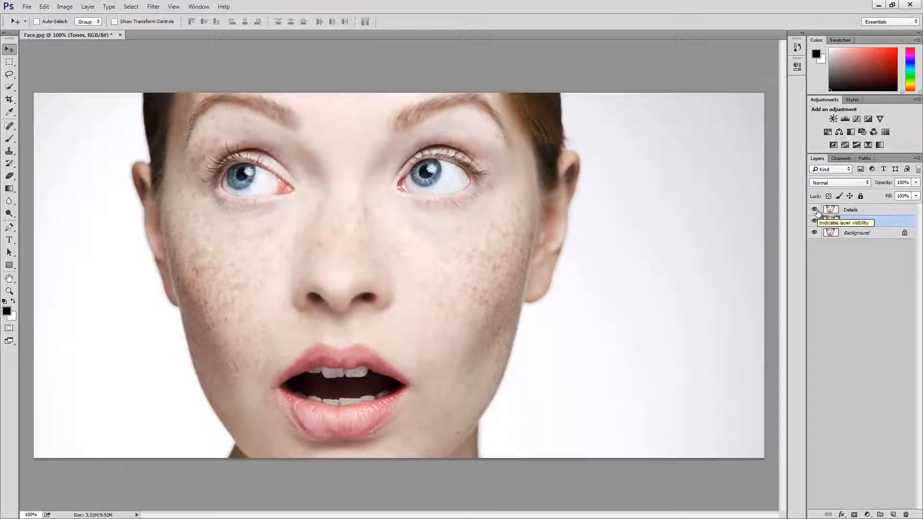
left_click(868, 213)
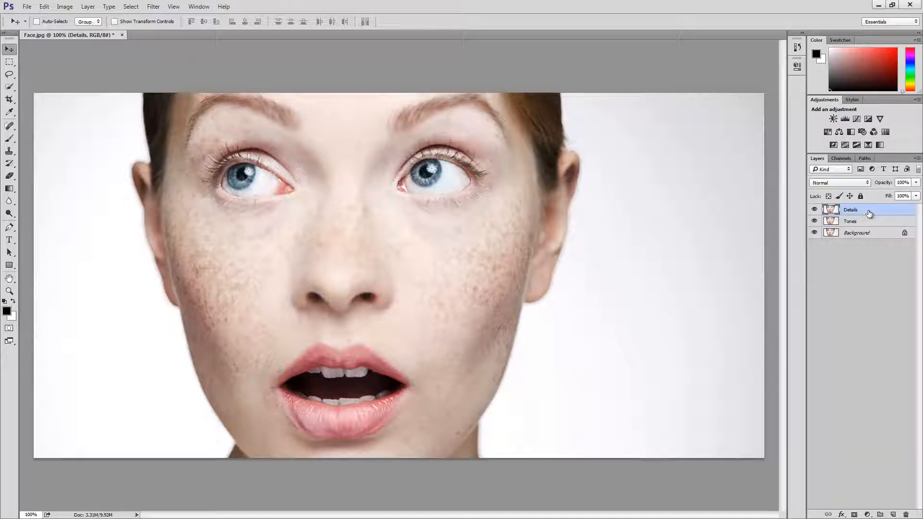
left_click(65, 6)
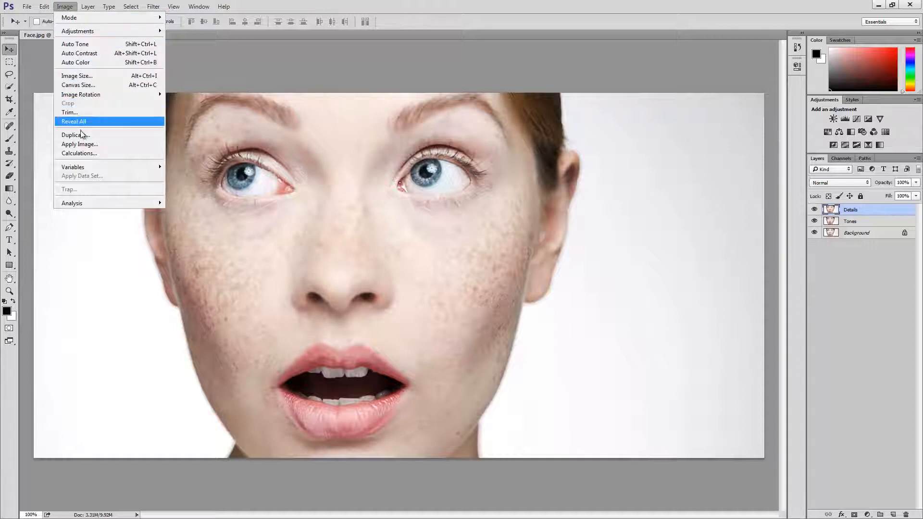
left_click(84, 145)
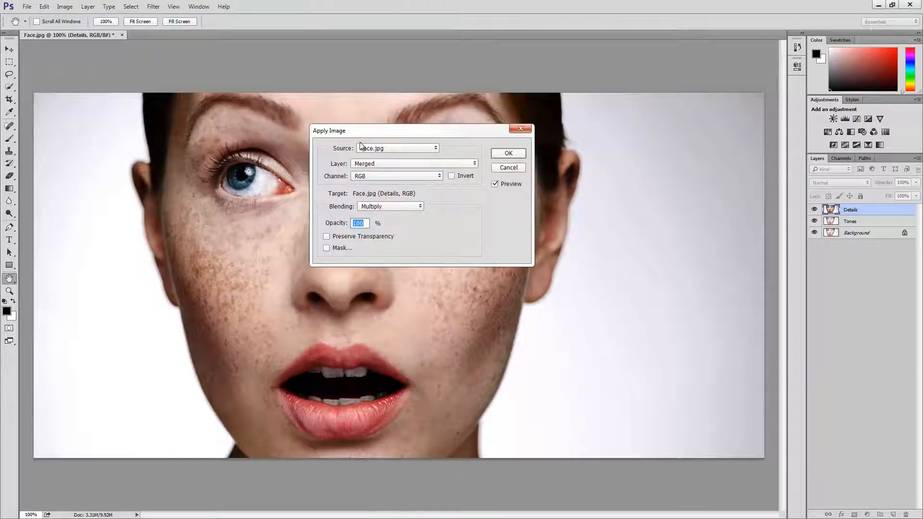
left_click_drag(367, 138, 545, 273)
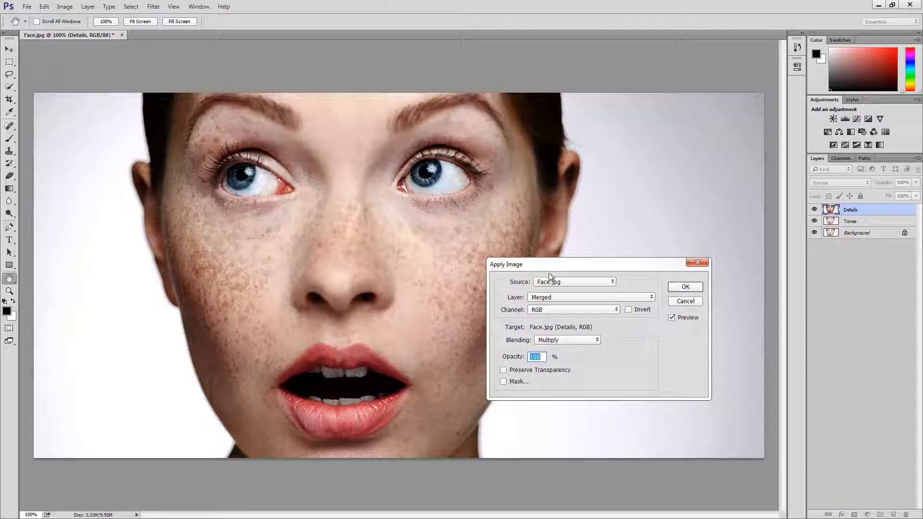
left_click(575, 298)
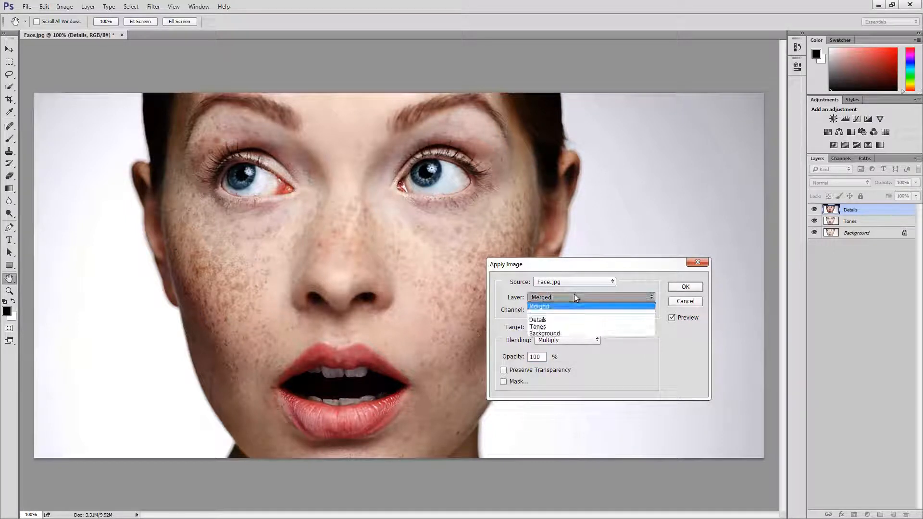
left_click(562, 326)
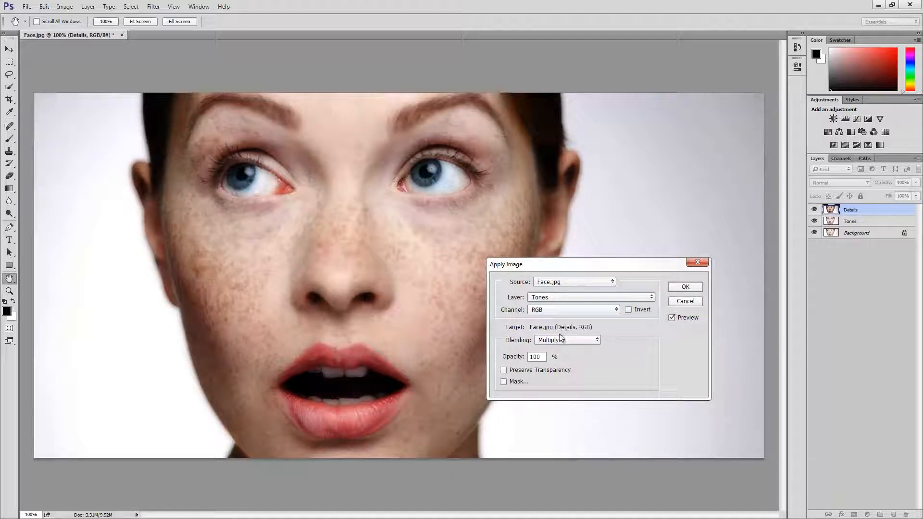
left_click(559, 341)
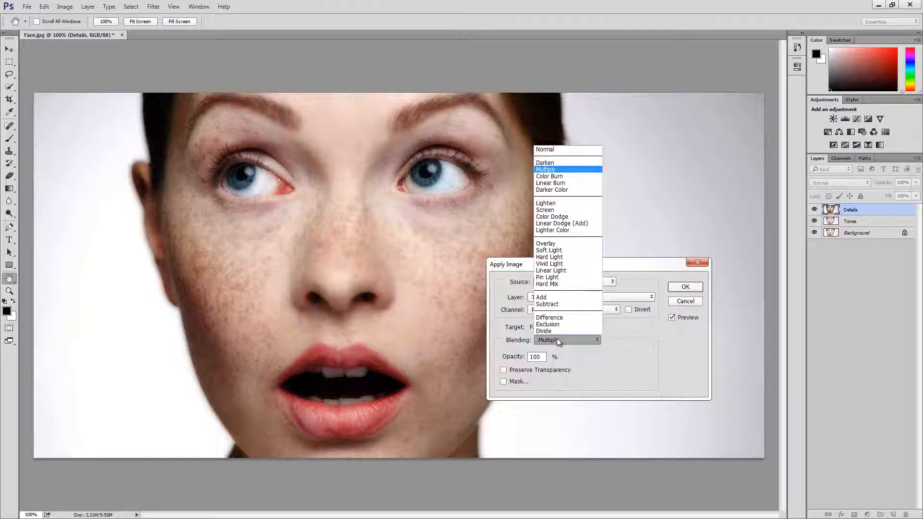
left_click(565, 304)
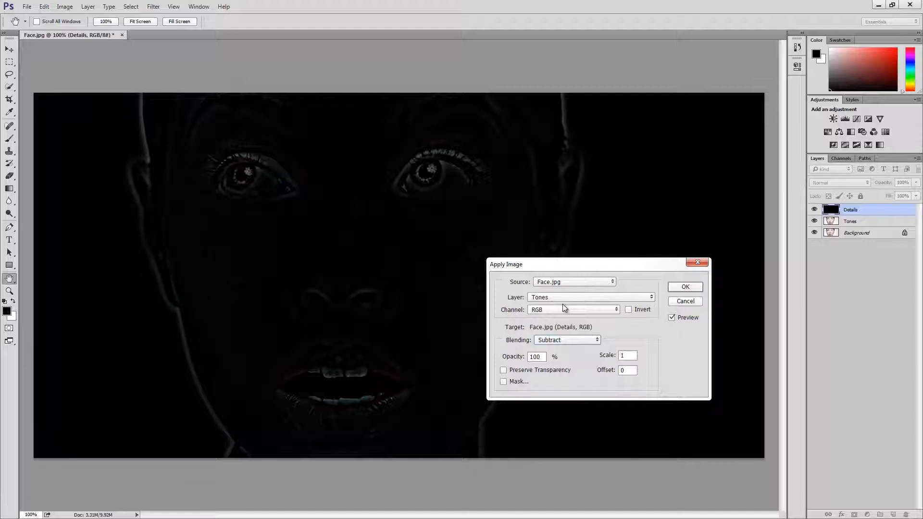
Set the Apply Image scale to 2 and offset to 128, and apply it to the Details layer.
left_click(614, 356)
type("2")
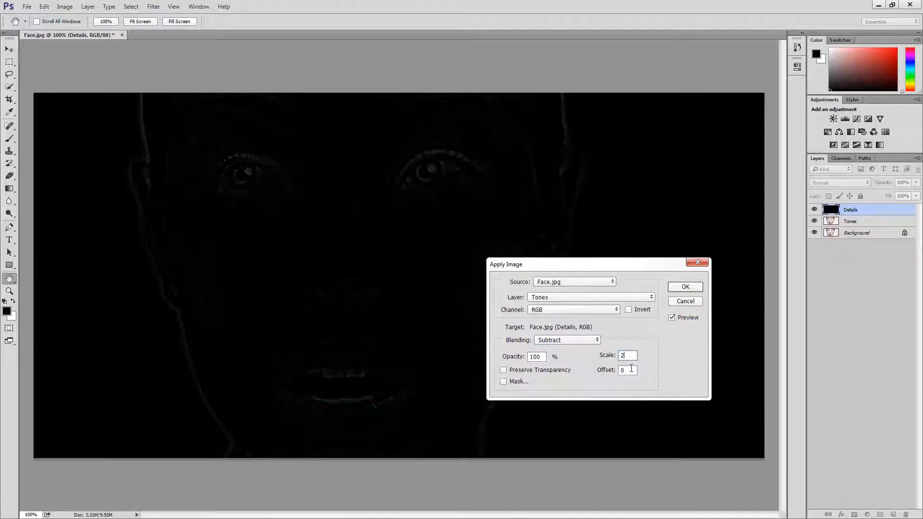
left_click(620, 371)
type("128")
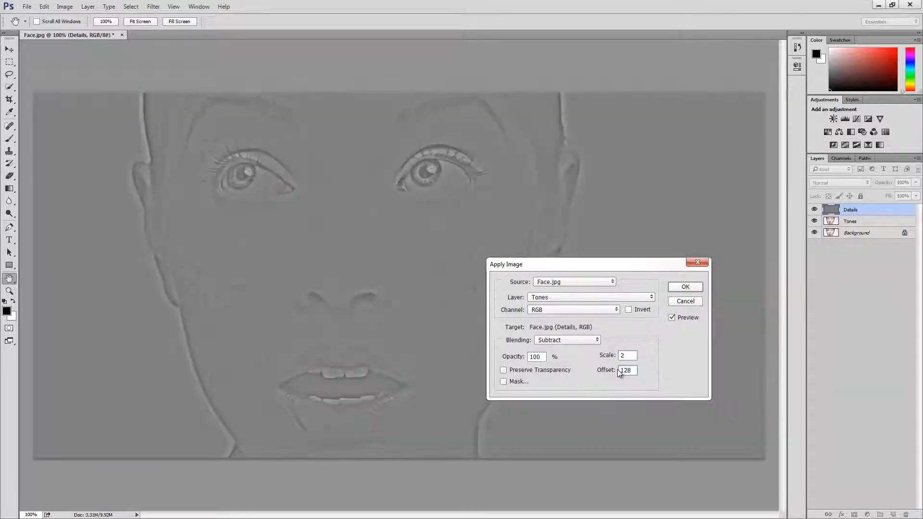
left_click(686, 287)
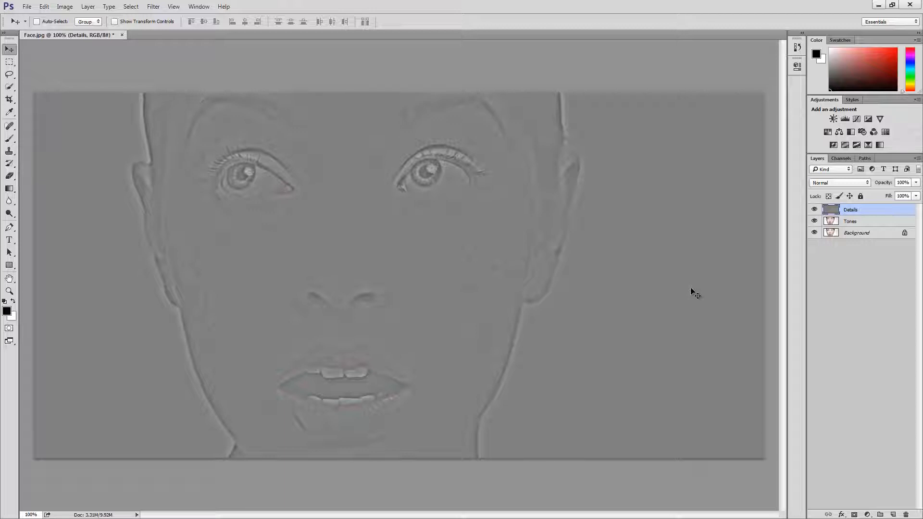
Set the Details layer's blend mode to Linear Light and toggle the Details and Tones layers' visibility to compare with the original.
left_click(849, 186)
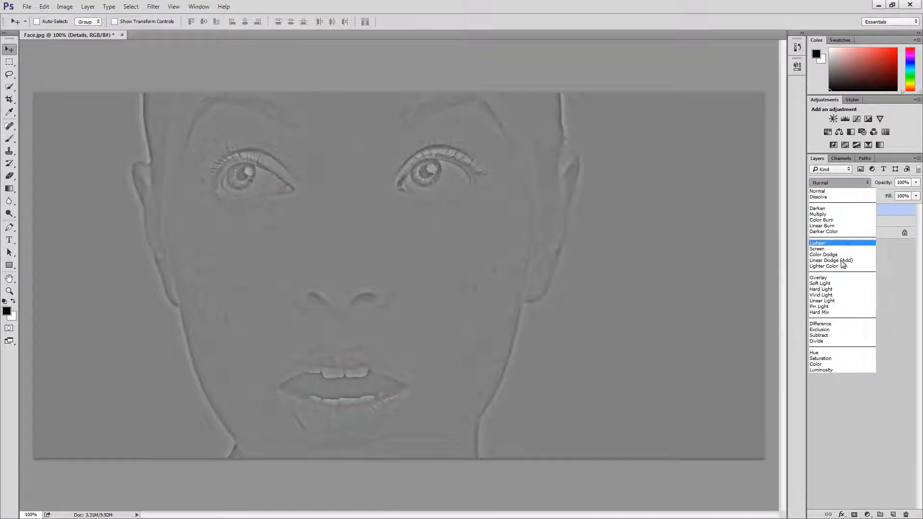
left_click(837, 301)
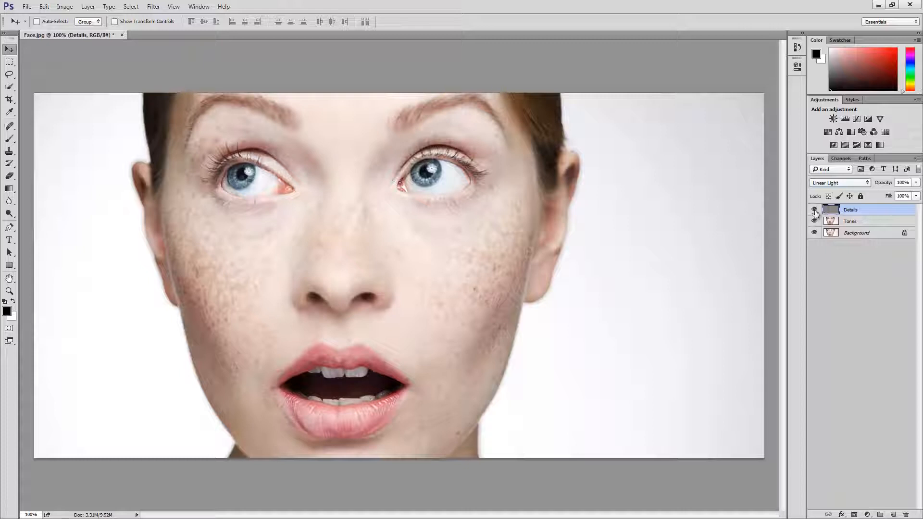
left_click_drag(815, 210, 816, 220)
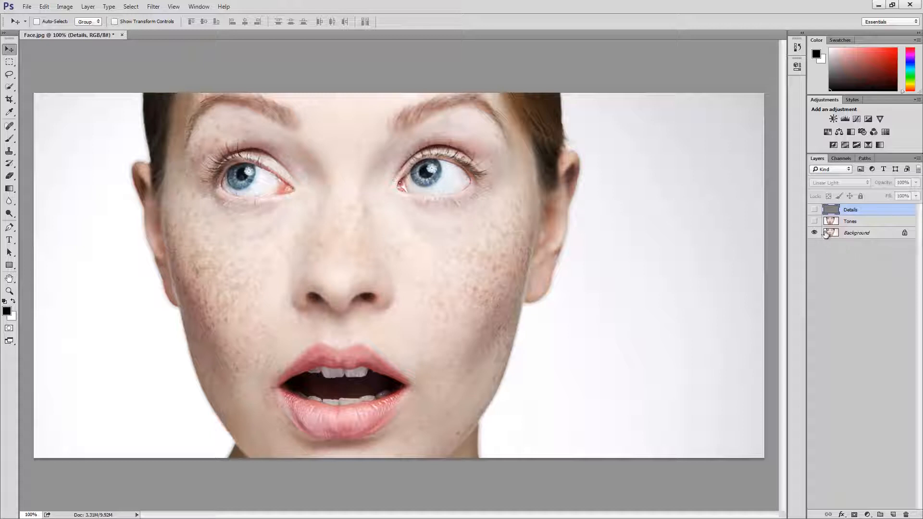
left_click_drag(814, 222, 815, 210)
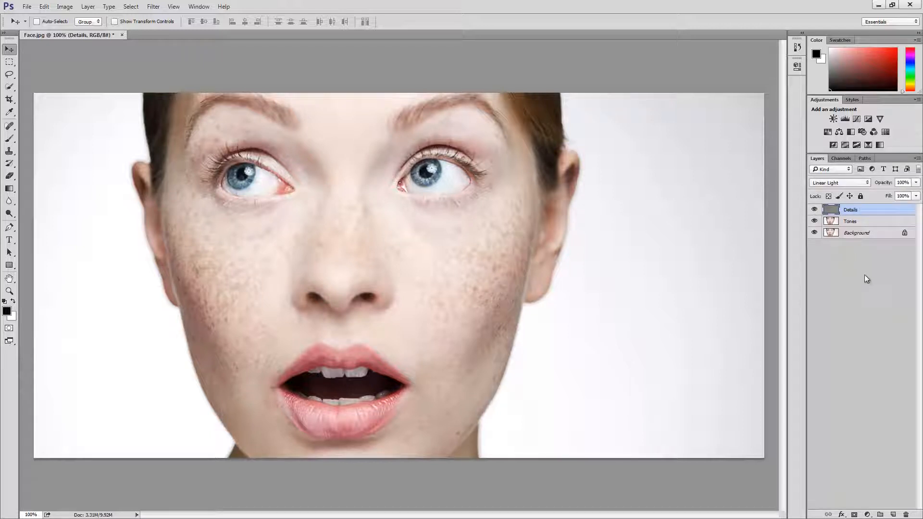
left_click_drag(815, 221, 815, 210)
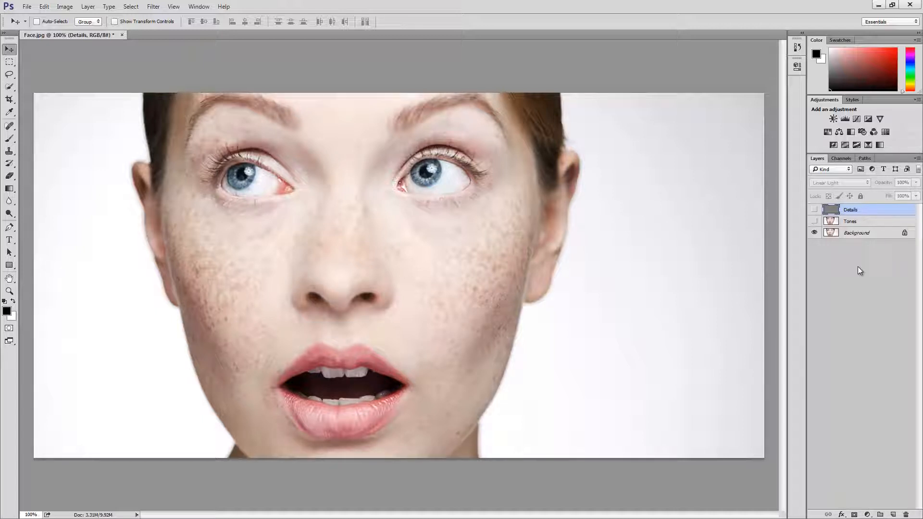
left_click(865, 221)
left_click(866, 210)
left_click(814, 222)
left_click(814, 209)
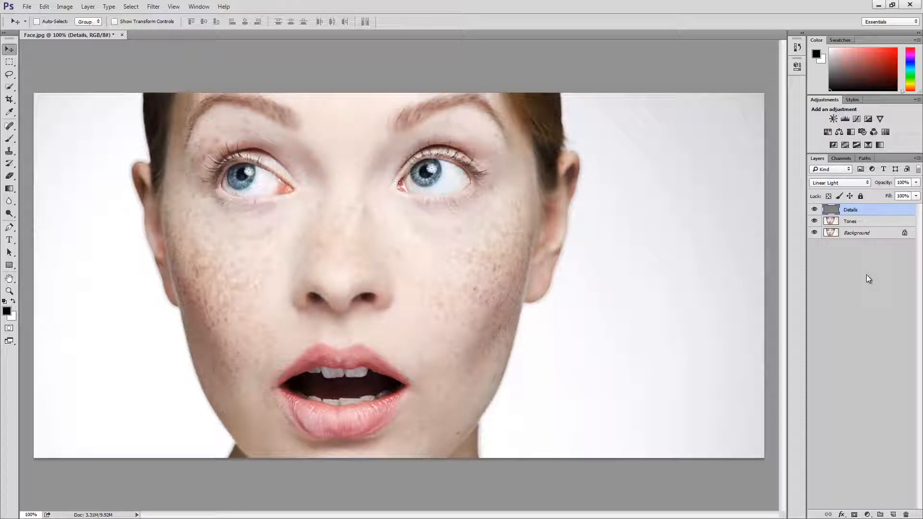
On the Tones layer, select the skin beneath the eye on the image's right side using the Lasso tool with a 15 px feather.
left_click(873, 224)
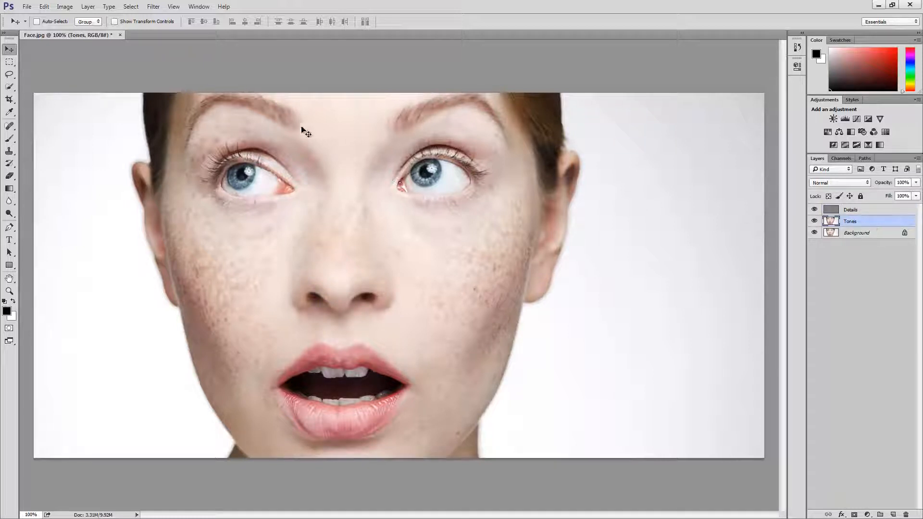
left_click(11, 76)
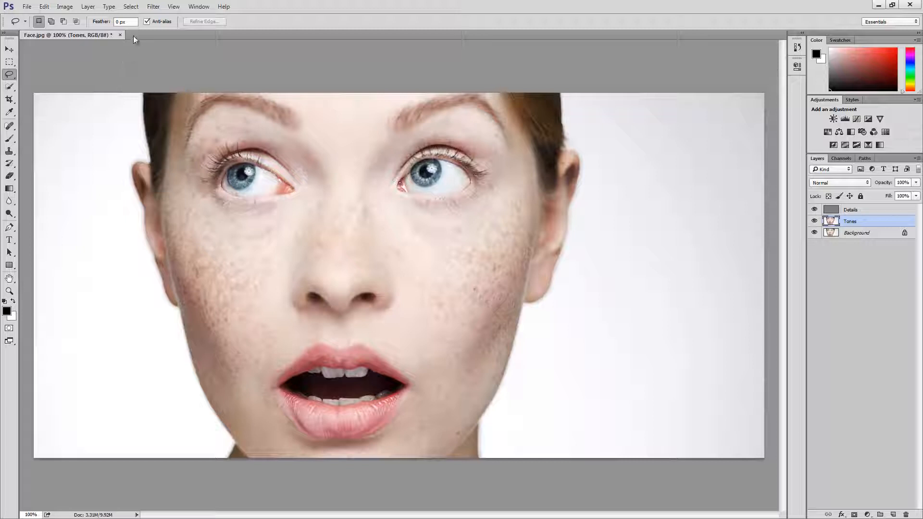
left_click(120, 21)
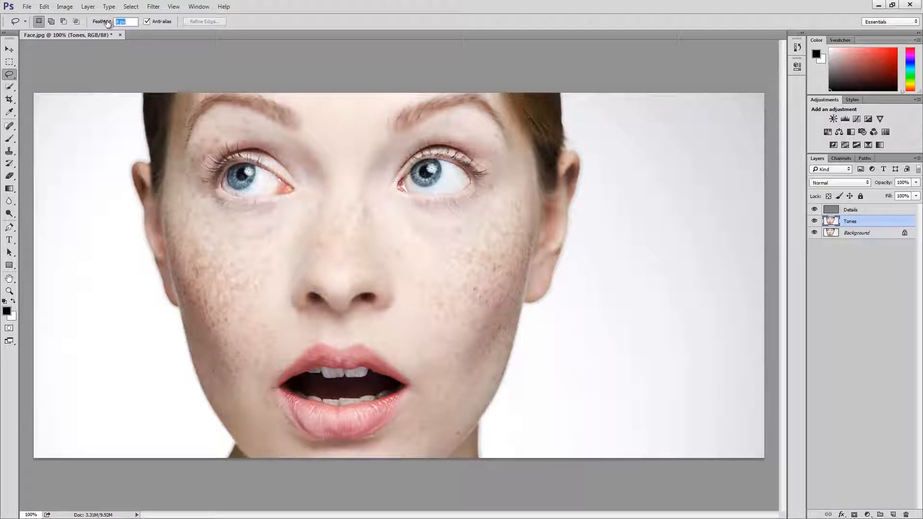
type("15")
mouse_move(383, 199)
left_mouse_down()
mouse_move(451, 213)
mouse_move(485, 198)
mouse_move(487, 173)
mouse_move(507, 179)
mouse_move(512, 193)
mouse_move(473, 255)
left_mouse_up()
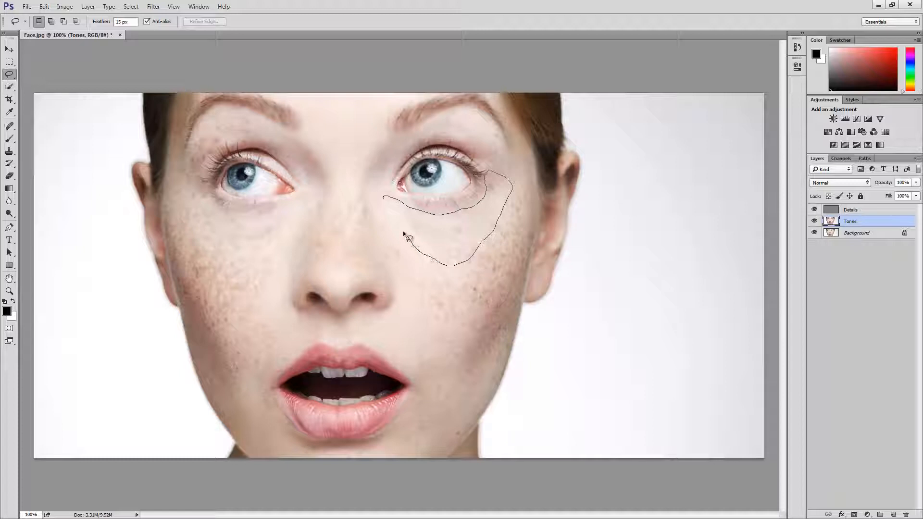
left_click_drag(407, 239, 381, 207)
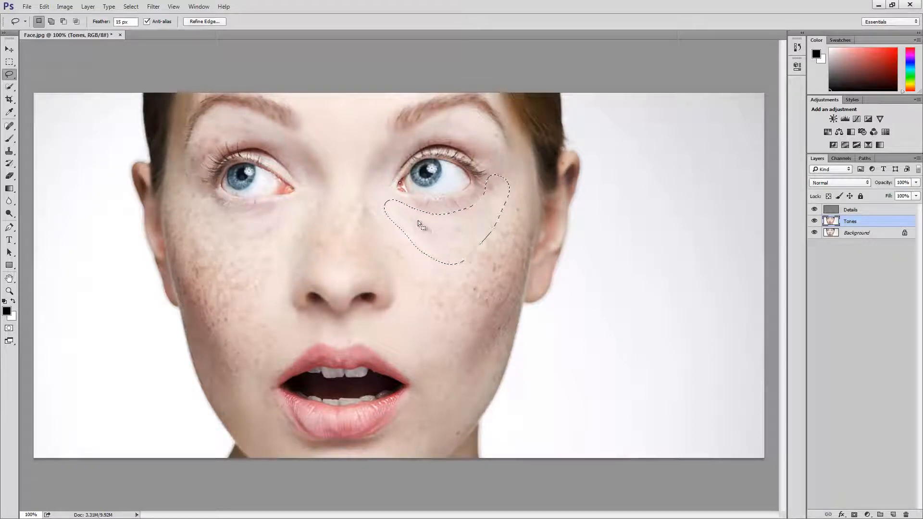
Smooth the selected skin beneath the eye on the Tones layer with a Gaussian Blur of 25 pixels radius and deselect it.
key("shift")
mouse_move(408, 214)
left_mouse_down()
mouse_move(447, 214)
mouse_move(493, 214)
left_mouse_up()
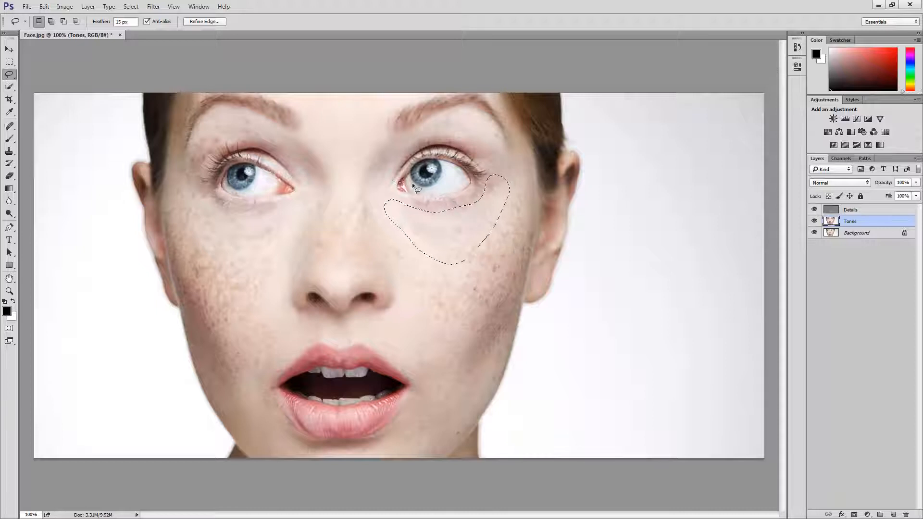
left_click(153, 6)
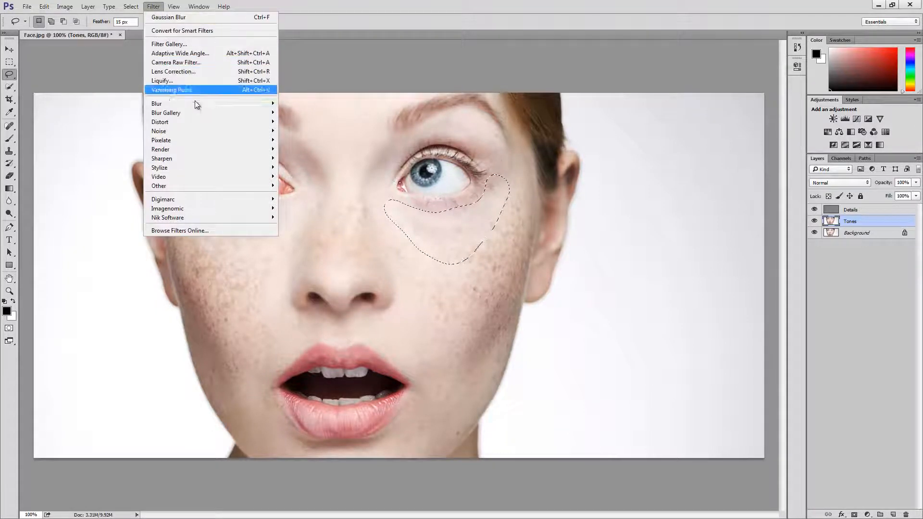
mouse_move(195, 104)
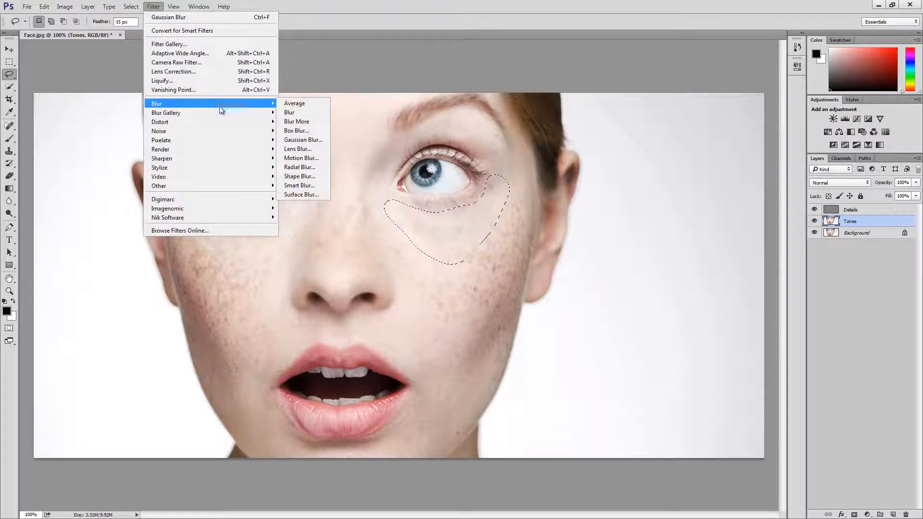
left_click(304, 140)
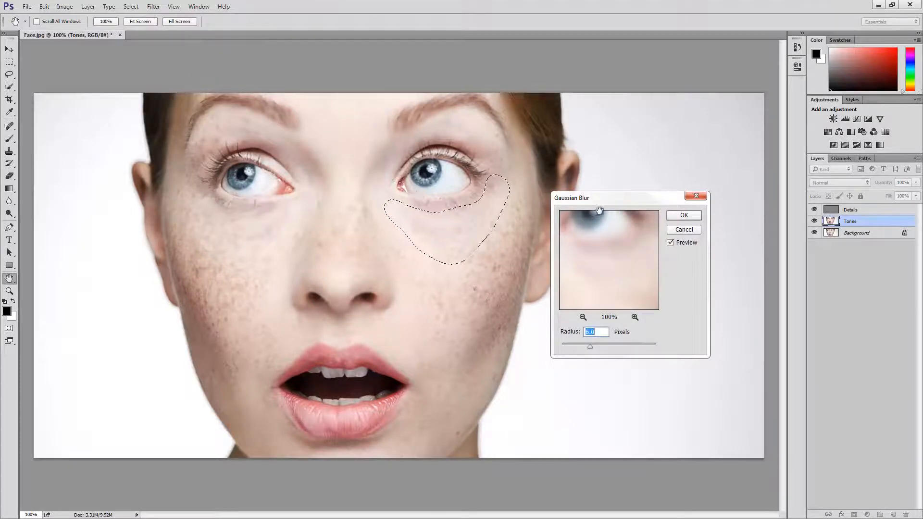
left_click_drag(614, 205, 659, 204)
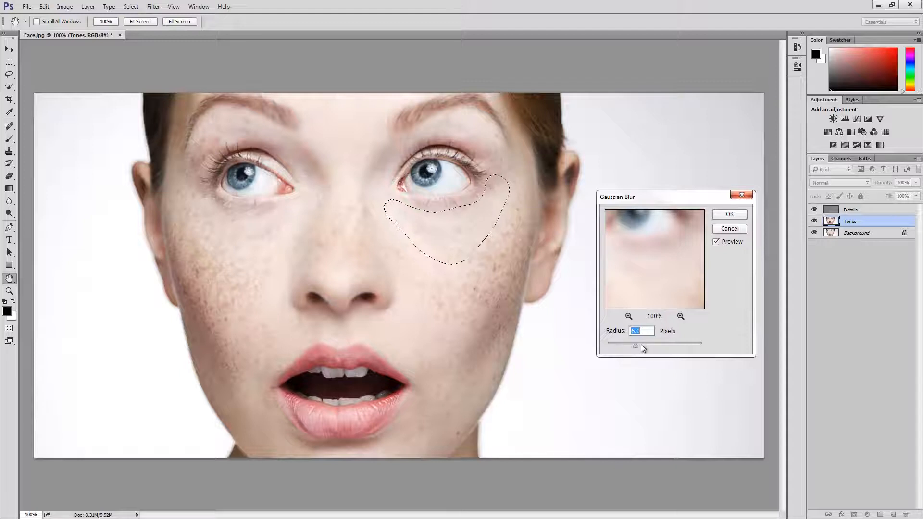
left_click_drag(636, 344, 691, 349)
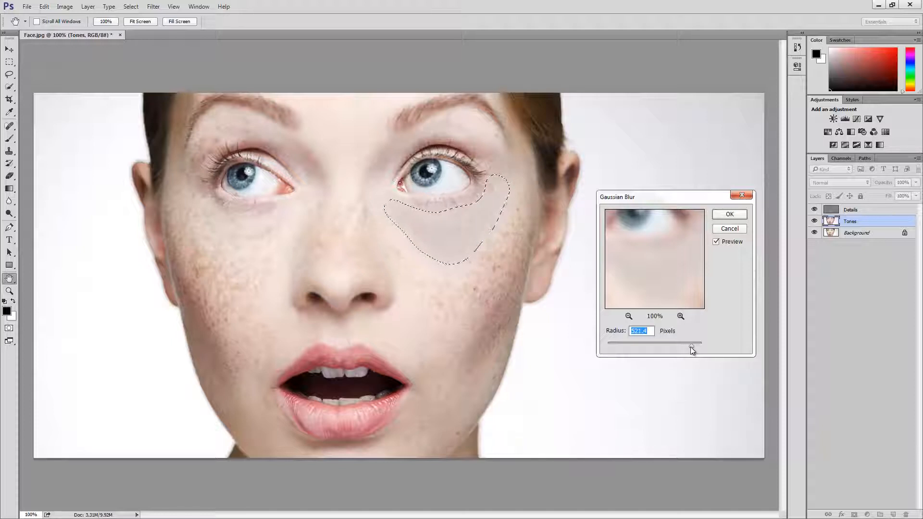
left_click_drag(690, 347, 651, 340)
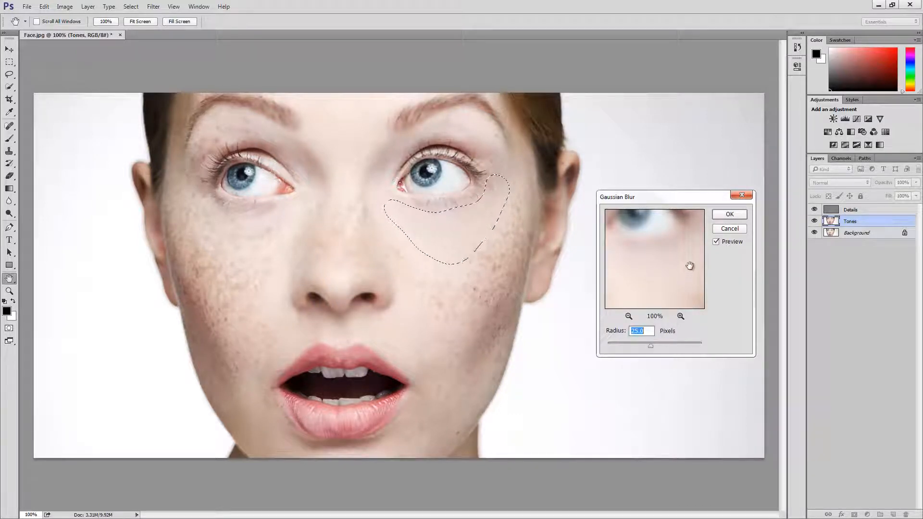
left_click(728, 220)
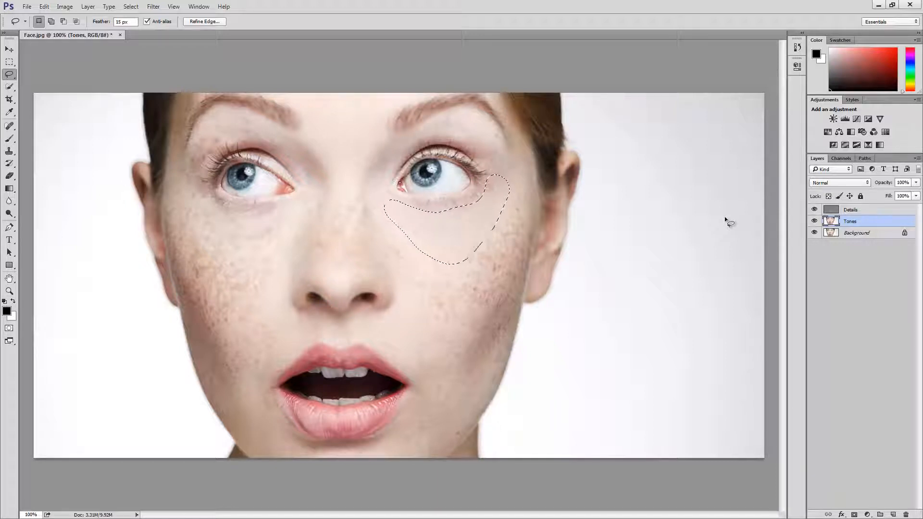
key("ctrl+d")
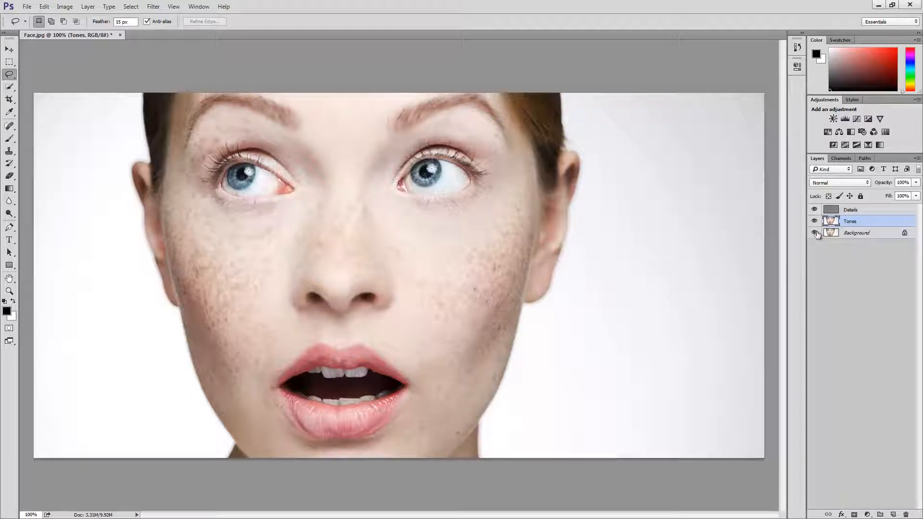
View the Tones layer on its own to examine the blurred skin, and show the Background and Details layers again.
left_click(814, 221, "alt")
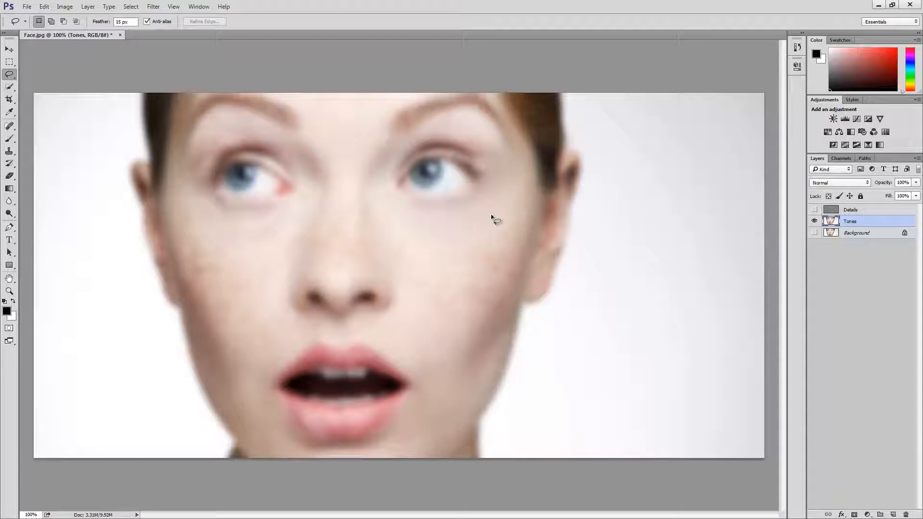
left_click(814, 233)
left_click(814, 210)
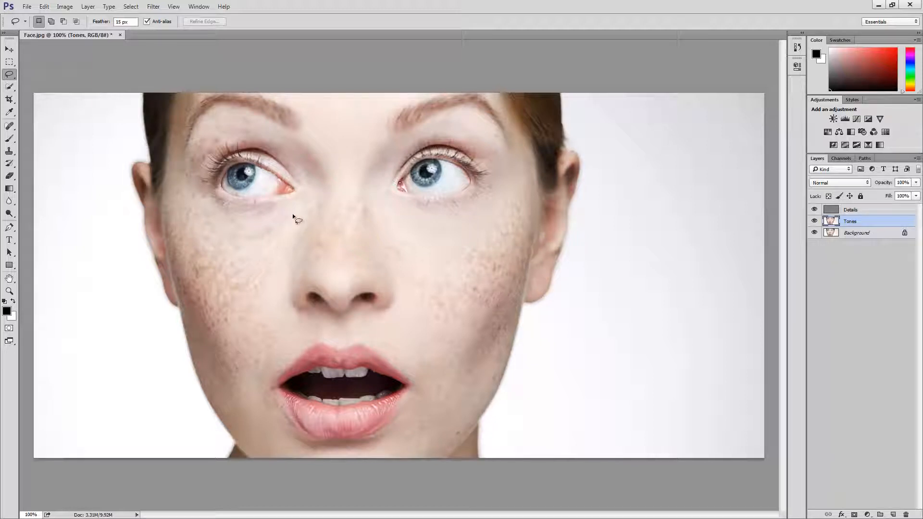
Outline the skin beneath the eye on the image's left side with the Lasso tool on the Tones layer.
mouse_move(300, 204)
left_mouse_down()
mouse_move(227, 210)
mouse_move(198, 190)
mouse_move(189, 225)
left_mouse_up()
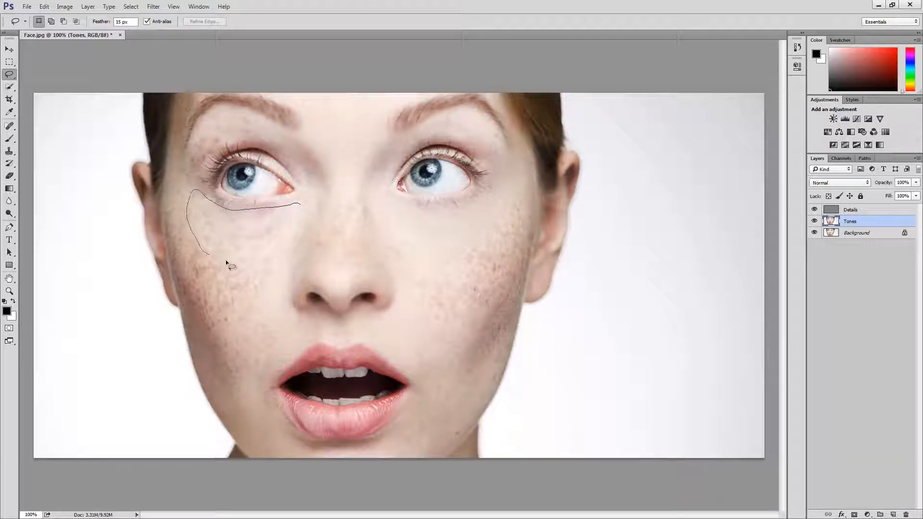
left_click_drag(226, 259, 249, 258)
left_click_drag(298, 228, 302, 224)
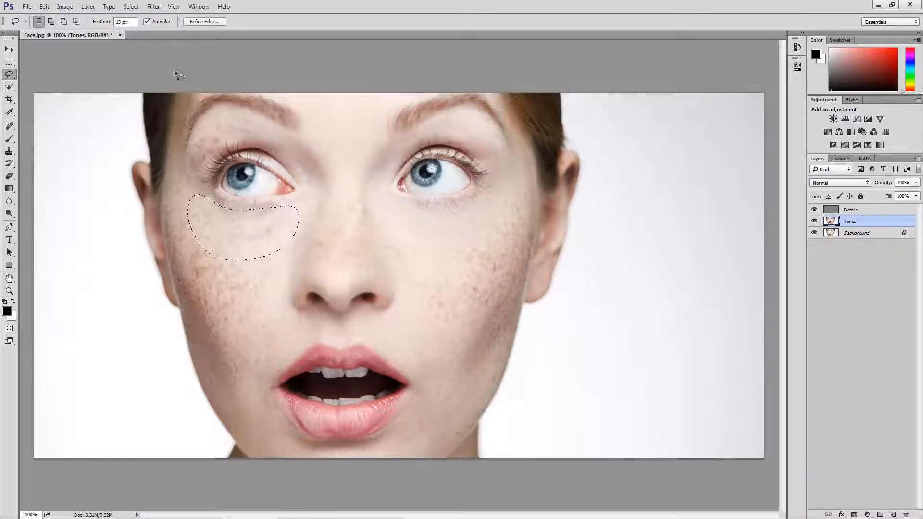
Apply a Gaussian Blur with a radius of 20 pixels to the selected under-eye skin and clear the selection.
left_click(153, 6)
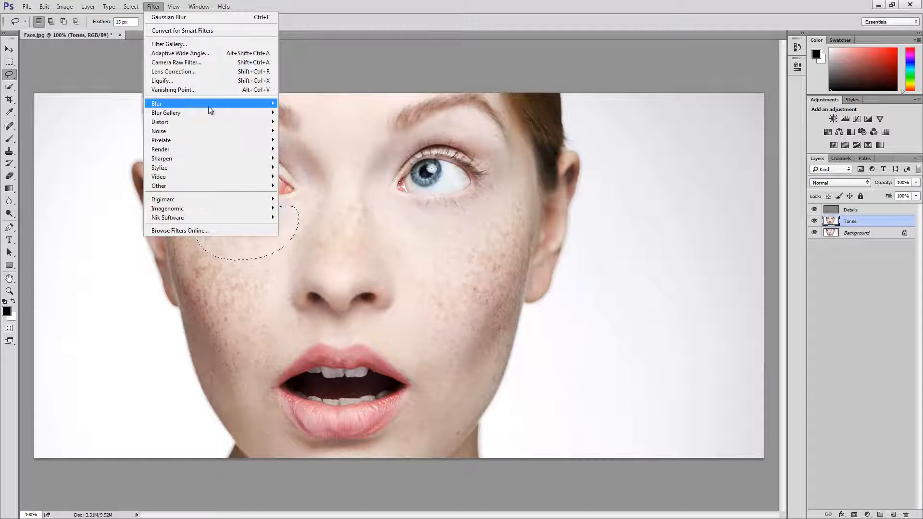
mouse_move(208, 104)
left_click(308, 140)
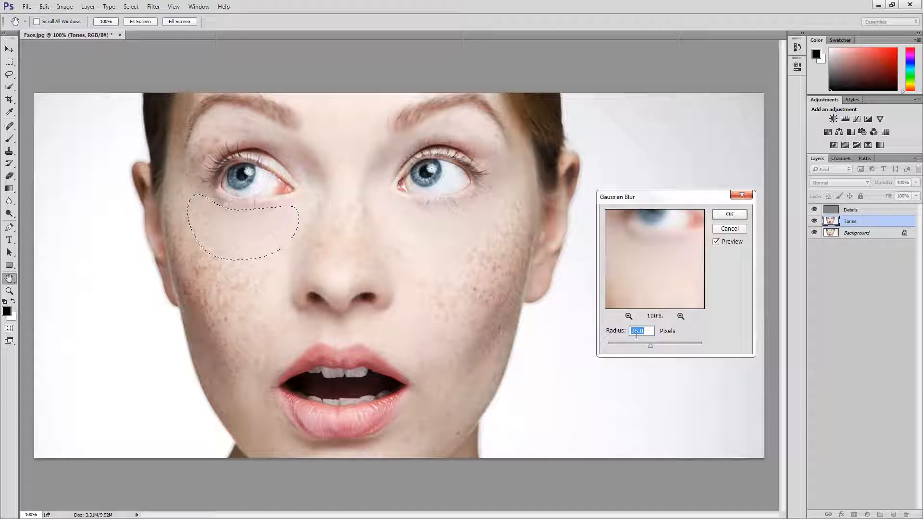
type("20")
left_click(730, 215)
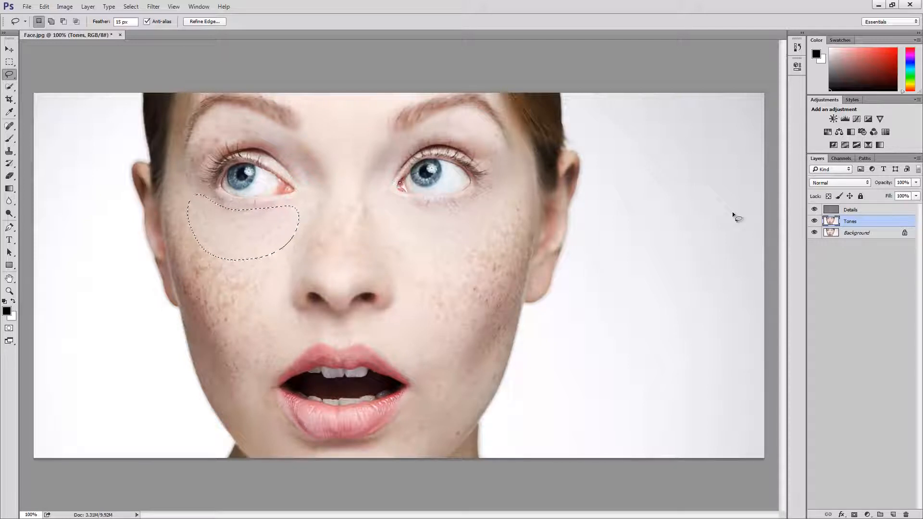
key("ctrl+d")
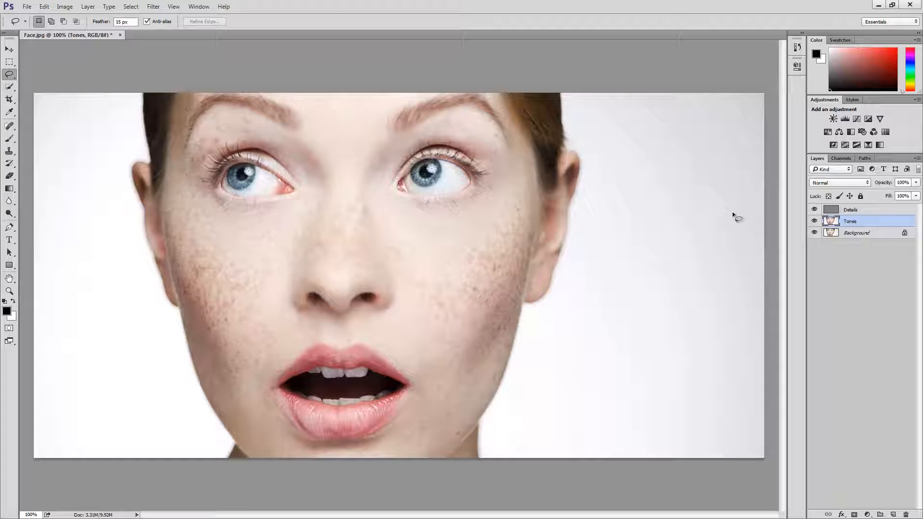
Toggle the visibility of the Tones and Details layers to compare both retouched under-eye areas with the original photo.
left_click(815, 221)
left_click(815, 211)
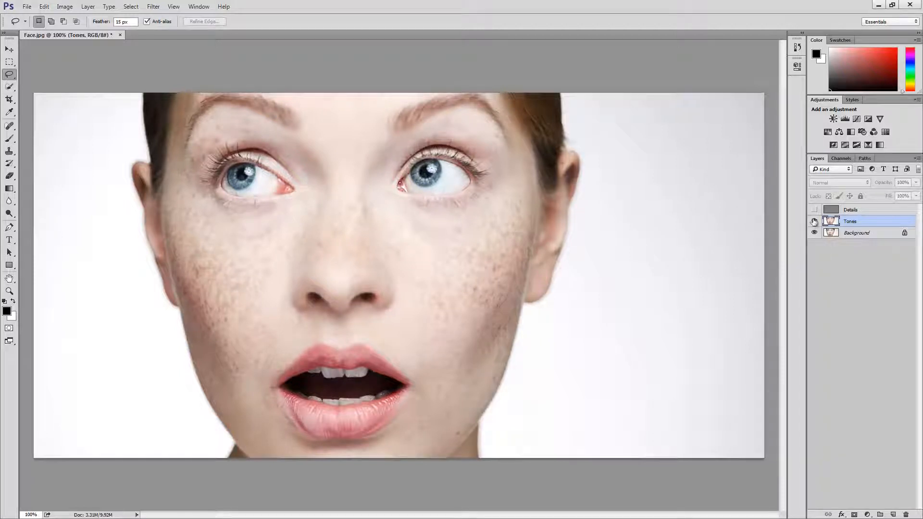
left_click_drag(815, 221, 815, 210)
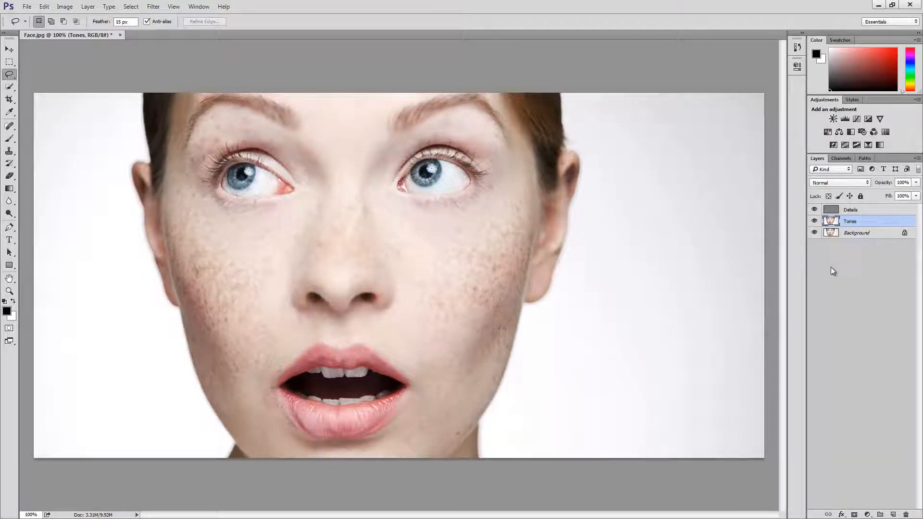
left_click_drag(814, 221, 814, 214)
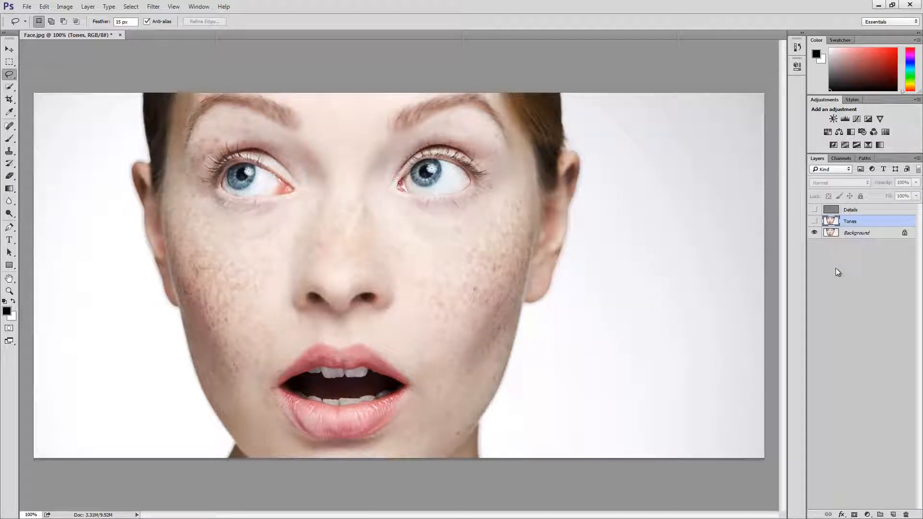
left_click_drag(815, 221, 818, 214)
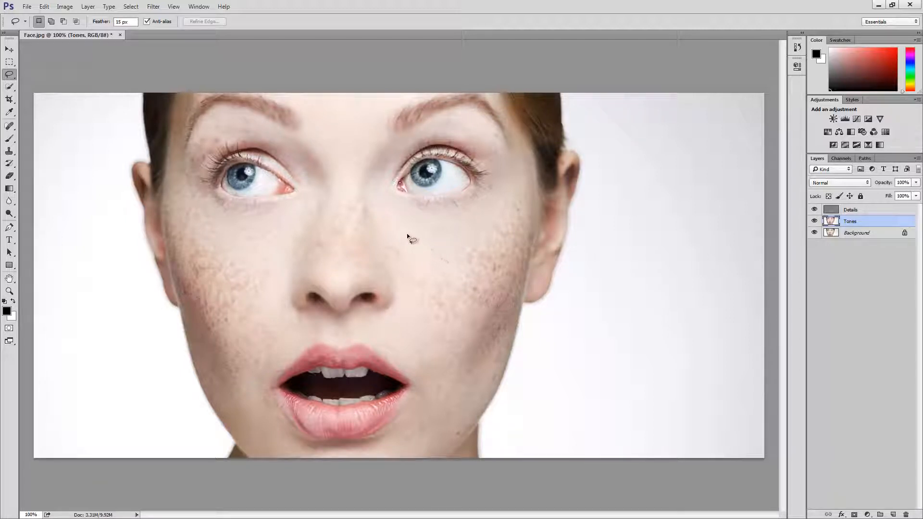
Lasso the cheek skin beside the nose on the image's right side and smooth it with a 20-pixel Gaussian Blur, clearing the selection.
mouse_move(381, 202)
left_mouse_down()
mouse_move(367, 206)
mouse_move(376, 239)
left_mouse_up()
mouse_move(442, 306)
left_mouse_down()
mouse_move(464, 282)
mouse_move(467, 257)
mouse_move(411, 236)
left_mouse_up()
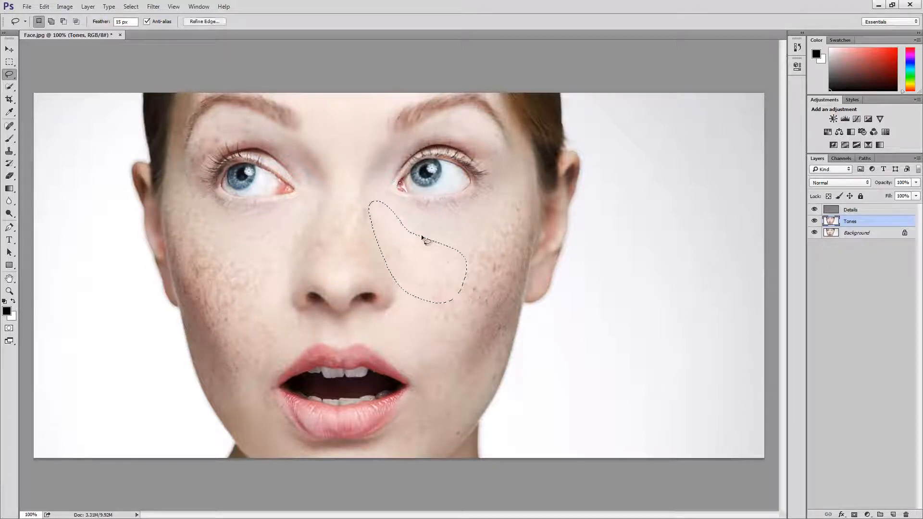
left_click(153, 7)
mouse_move(209, 104)
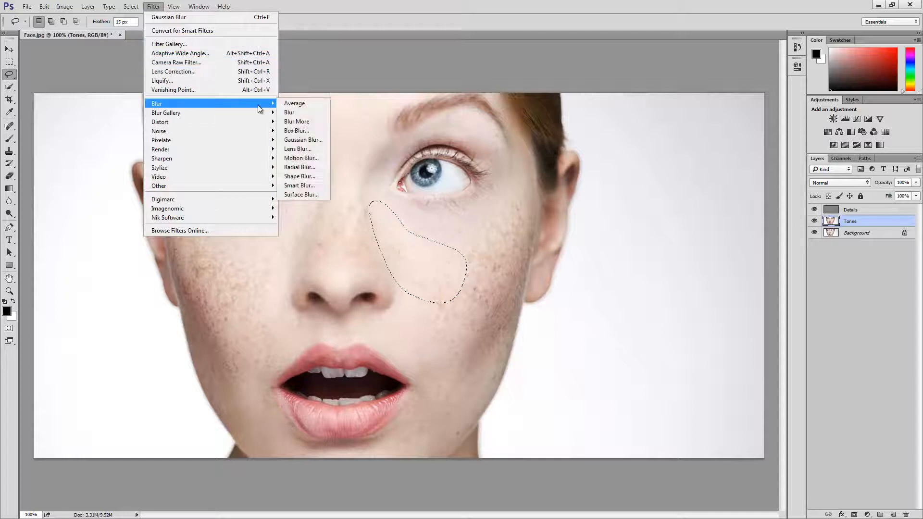
left_click(308, 139)
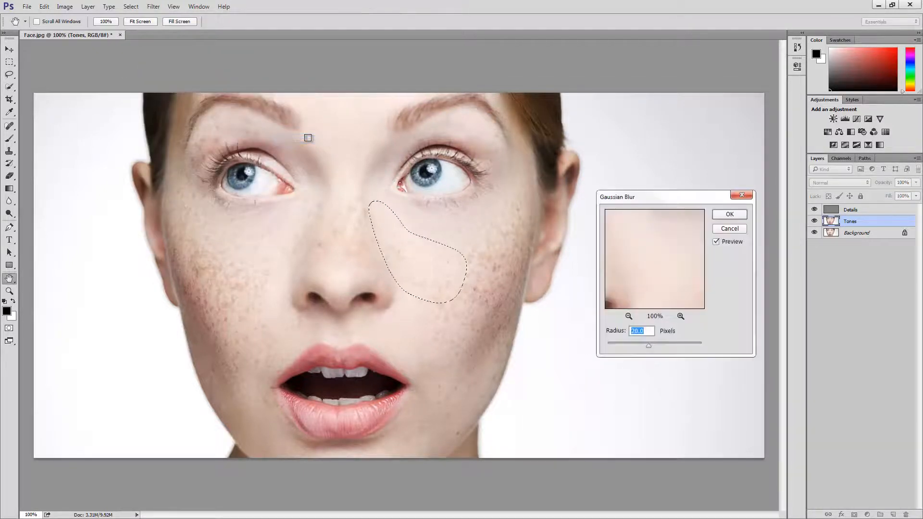
left_click(730, 215)
key("ctrl+d")
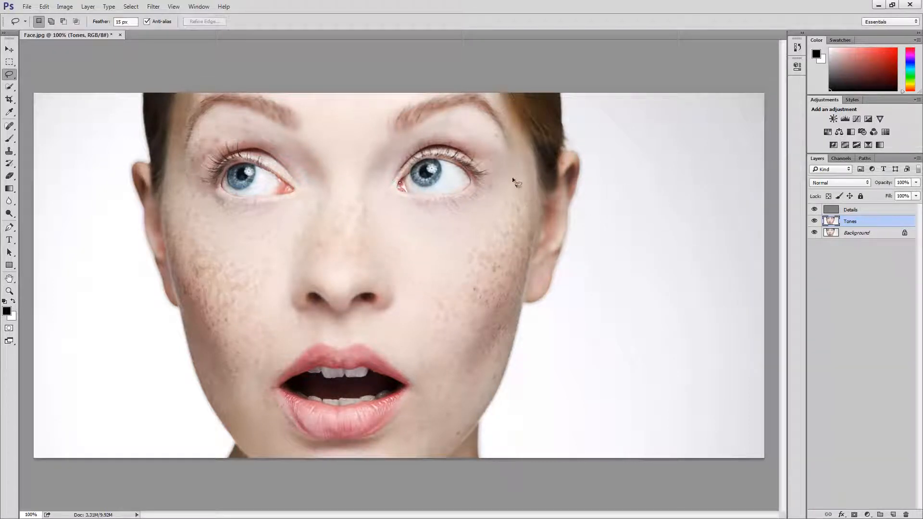
Select the freckled outer cheek on the image's right side with the Lasso tool, from beside the eye down to mouth level.
left_click_drag(536, 191, 535, 213)
left_click_drag(522, 245, 513, 272)
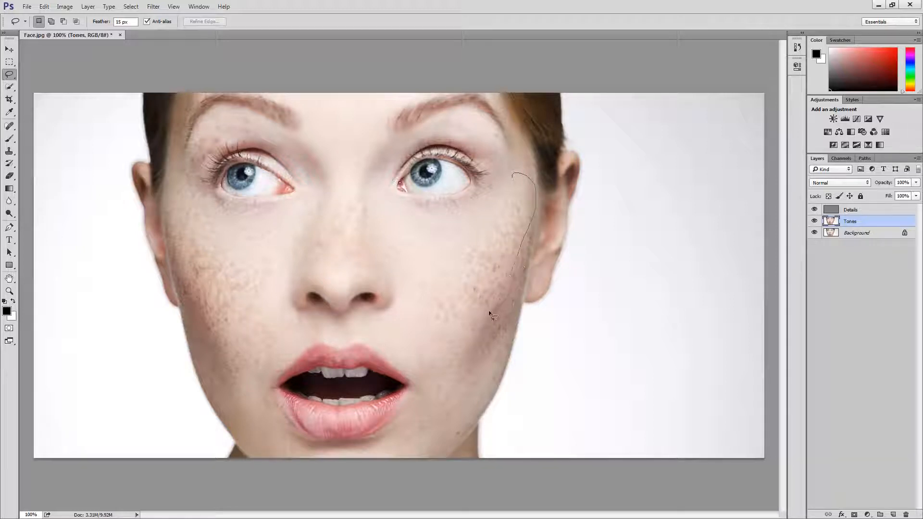
left_click_drag(469, 336, 465, 341)
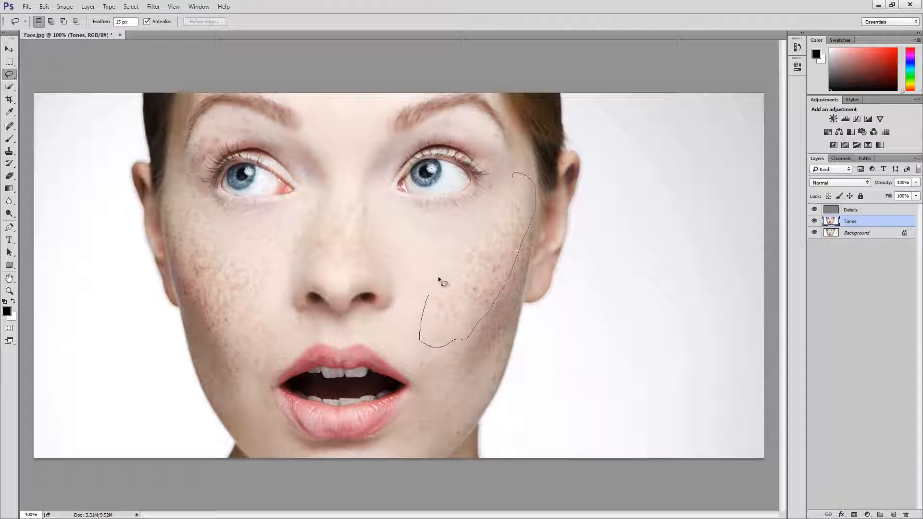
left_click_drag(439, 279, 460, 255)
left_click_drag(511, 200, 513, 187)
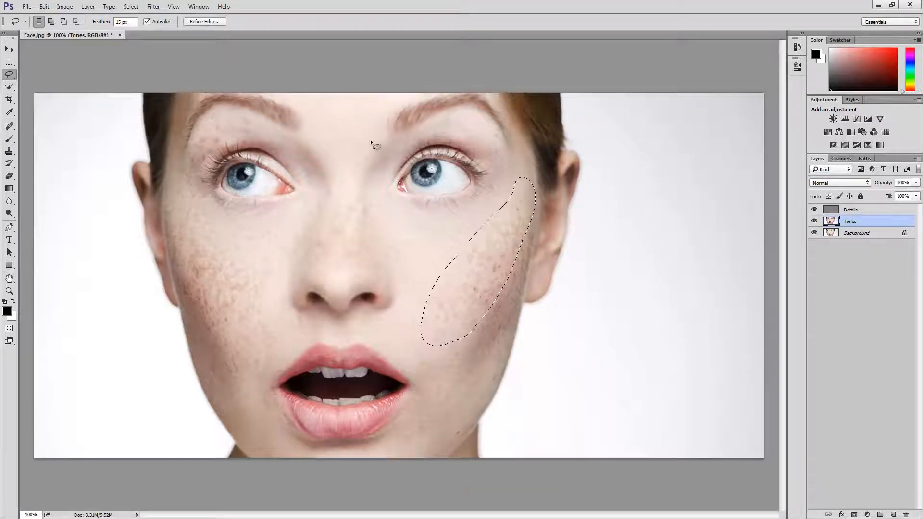
Blur the selected outer cheek with a Gaussian Blur of 20 pixels radius and deselect it.
left_click(153, 6)
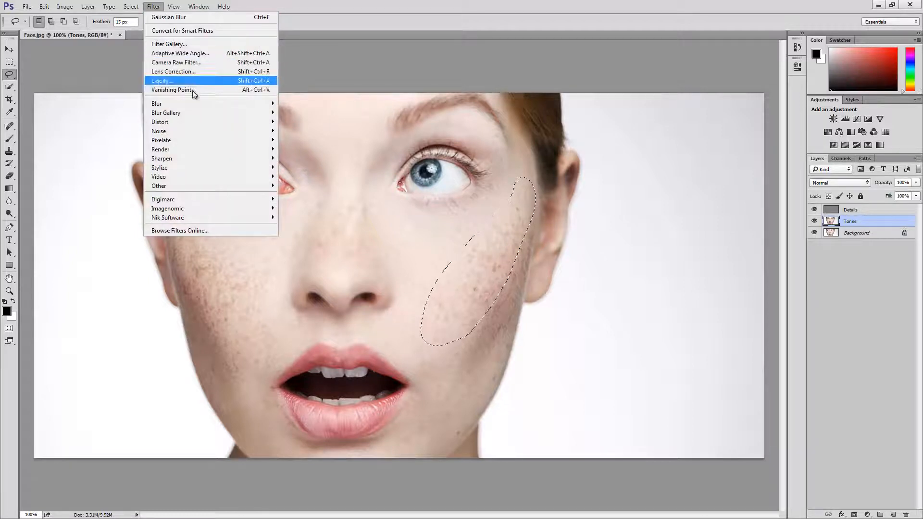
mouse_move(197, 103)
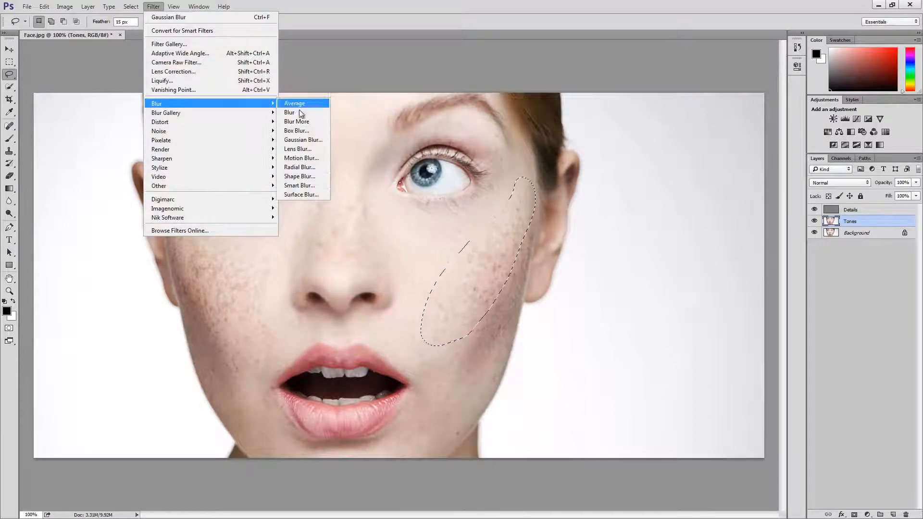
left_click(301, 140)
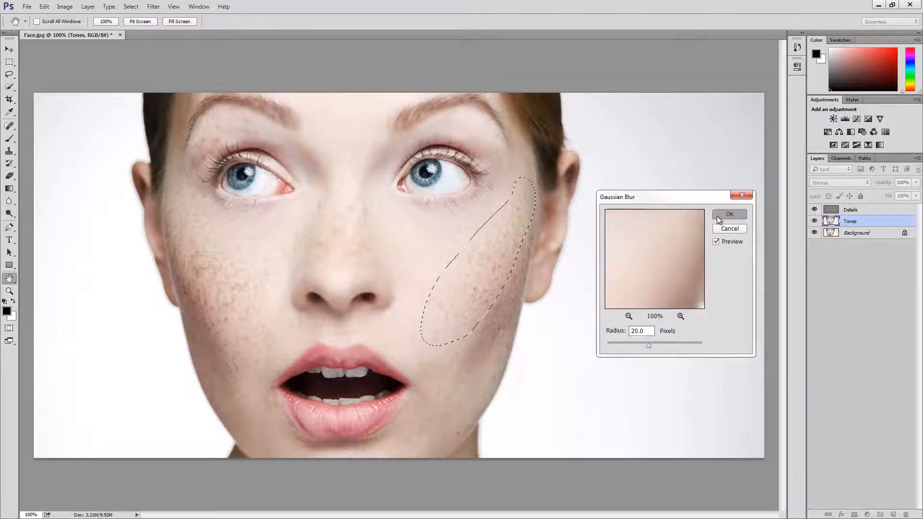
left_click(730, 213)
key("ctrl+d")
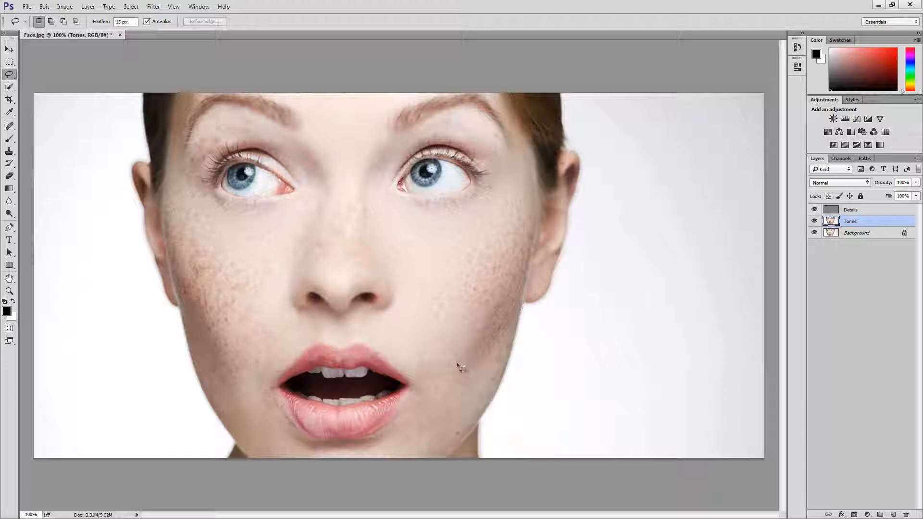
Lasso the shaded lower cheek along the jaw on the image's right side, smooth it with a 20-pixel Gaussian Blur and deselect it.
left_click_drag(457, 362, 512, 286)
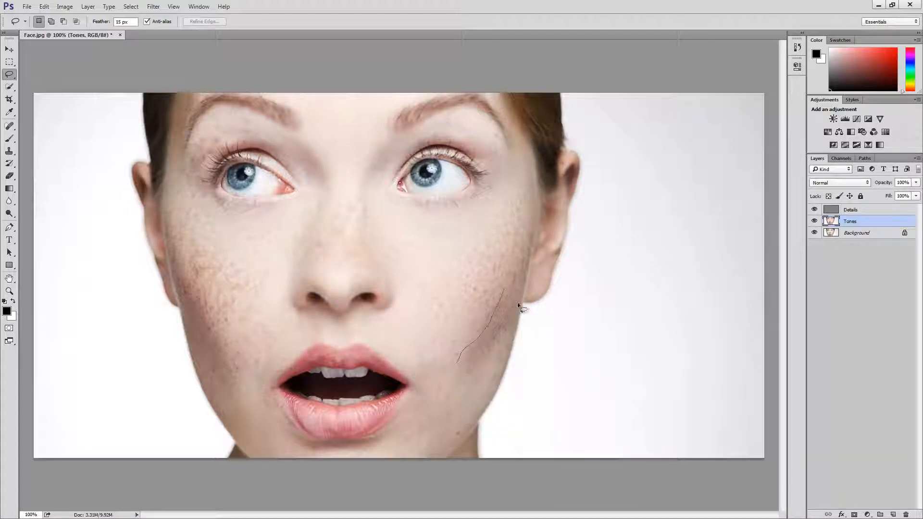
left_click_drag(506, 344, 497, 368)
left_click_drag(481, 401, 473, 417)
left_click_drag(465, 377, 463, 370)
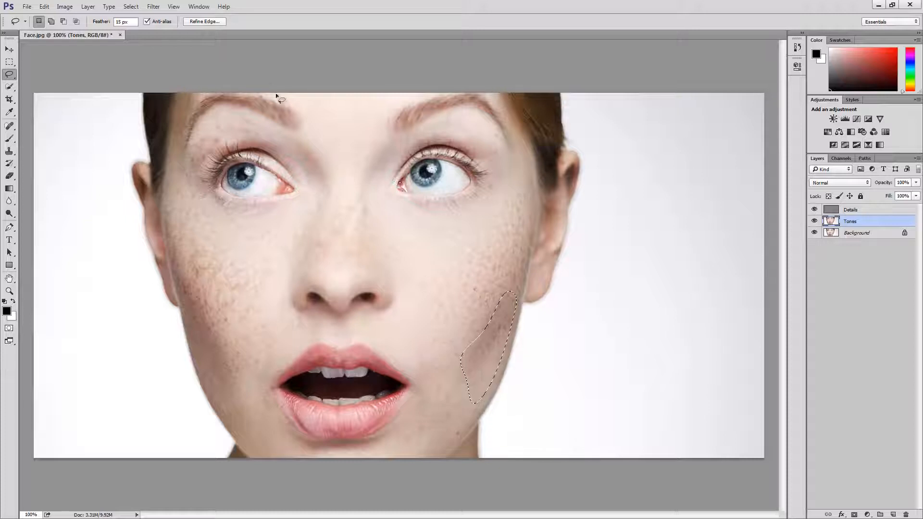
left_click(153, 6)
mouse_move(192, 105)
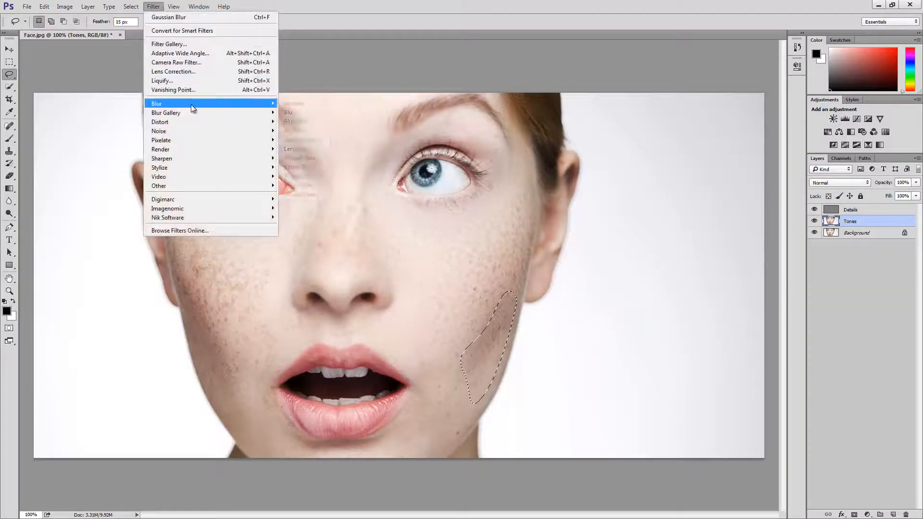
left_click(310, 140)
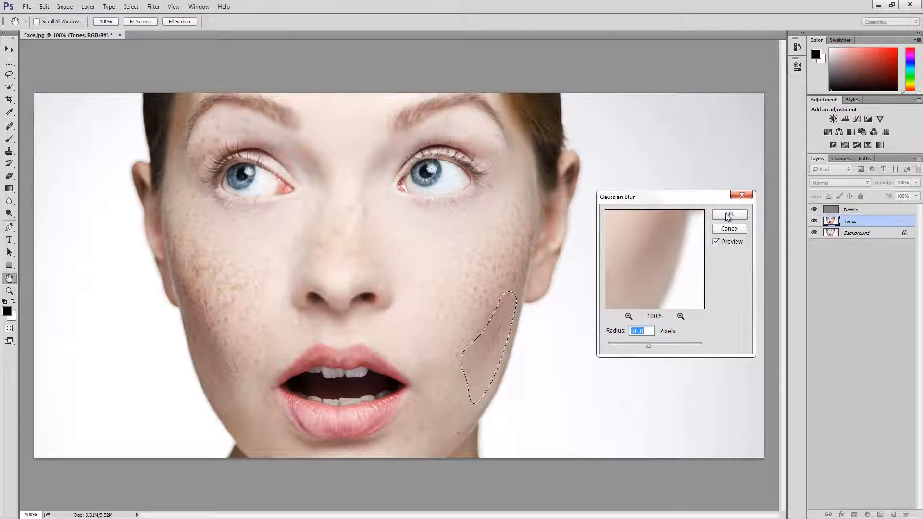
left_click(727, 213)
key("ctrl+d")
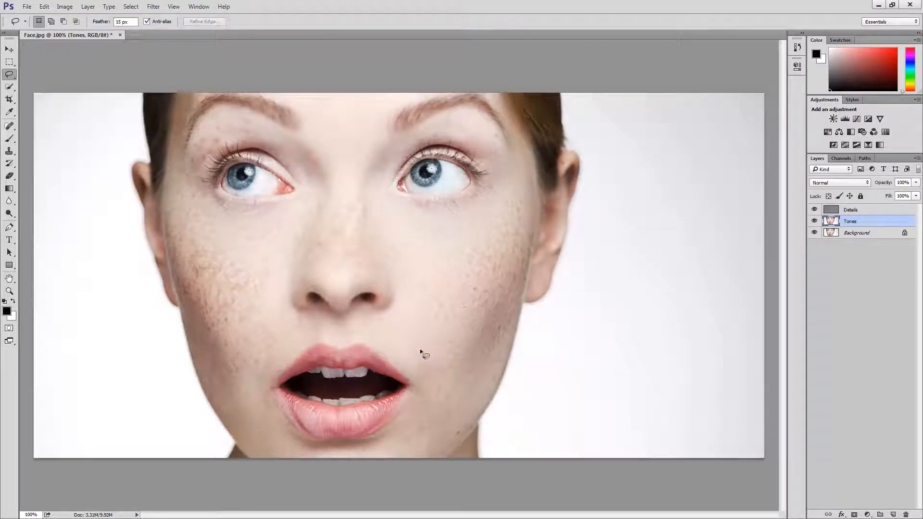
Lasso the skin between the nose and upper lip, blur it with a 20-pixel Gaussian Blur and clear the selection.
mouse_move(420, 351)
left_mouse_down()
mouse_move(411, 366)
mouse_move(365, 334)
mouse_move(287, 356)
mouse_move(264, 377)
mouse_move(263, 361)
left_mouse_up()
mouse_move(275, 329)
left_mouse_down()
mouse_move(298, 309)
mouse_move(338, 326)
mouse_move(388, 314)
mouse_move(433, 353)
left_mouse_up()
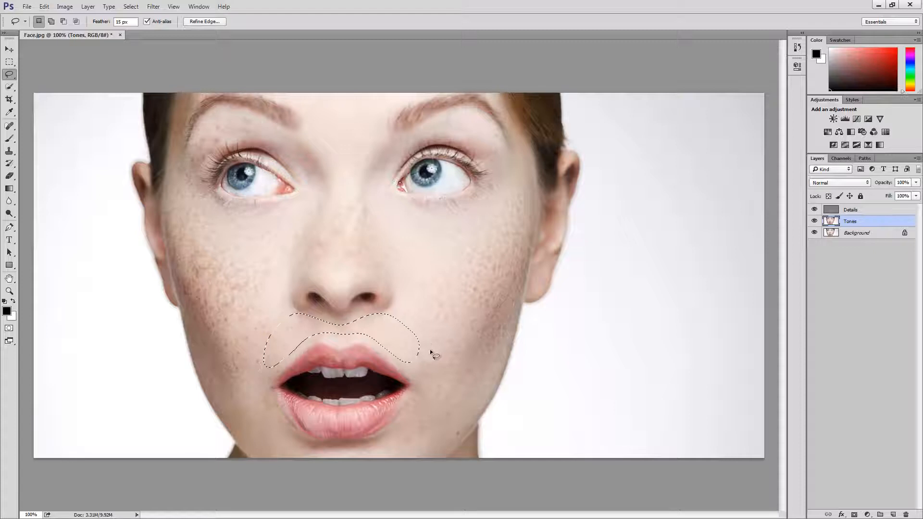
left_click(154, 6)
mouse_move(188, 106)
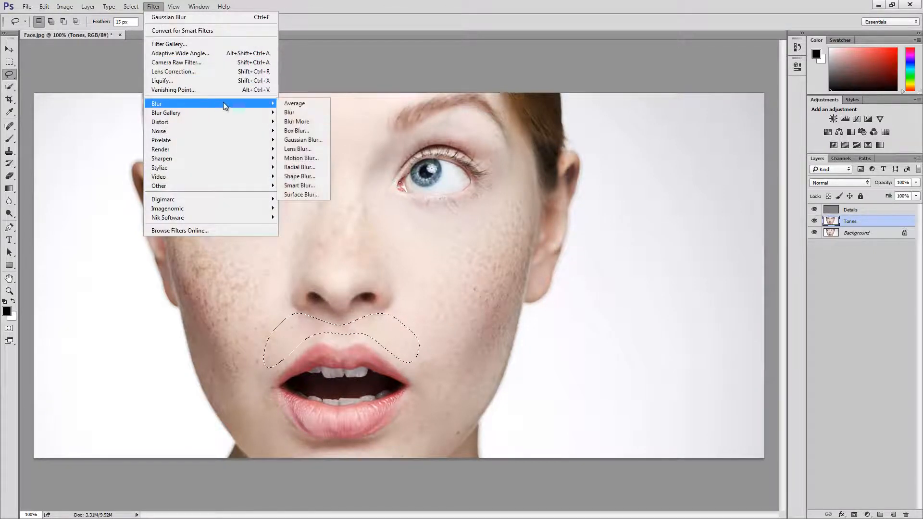
left_click(303, 140)
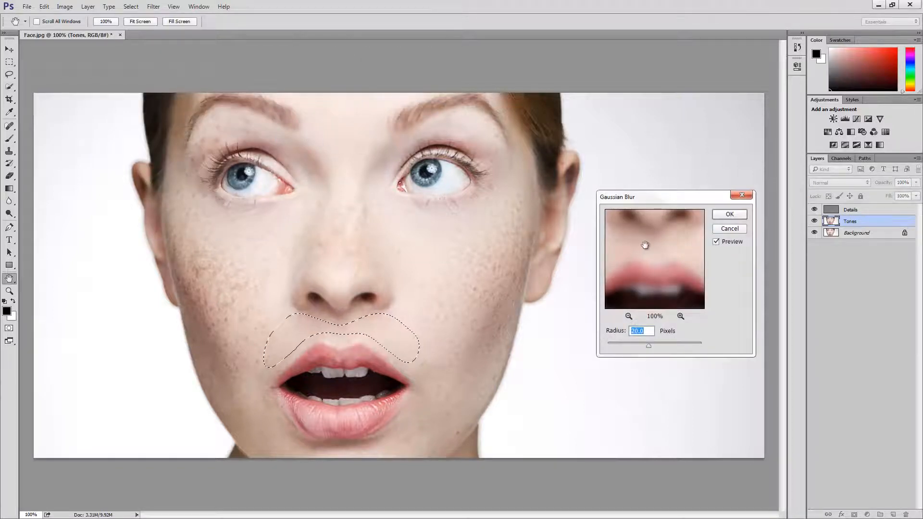
left_click(733, 214)
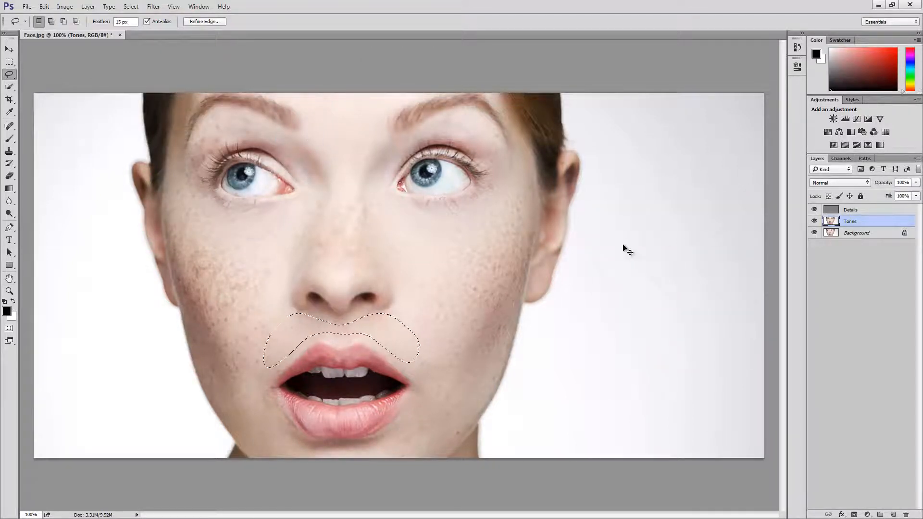
key("ctrl+d")
Select the bridge and tip of the nose with the Lasso, apply a 20-pixel Gaussian Blur and deselect.
mouse_move(372, 278)
left_mouse_down()
mouse_move(353, 226)
mouse_move(332, 219)
mouse_move(320, 251)
mouse_move(338, 282)
left_mouse_up()
left_click(153, 6)
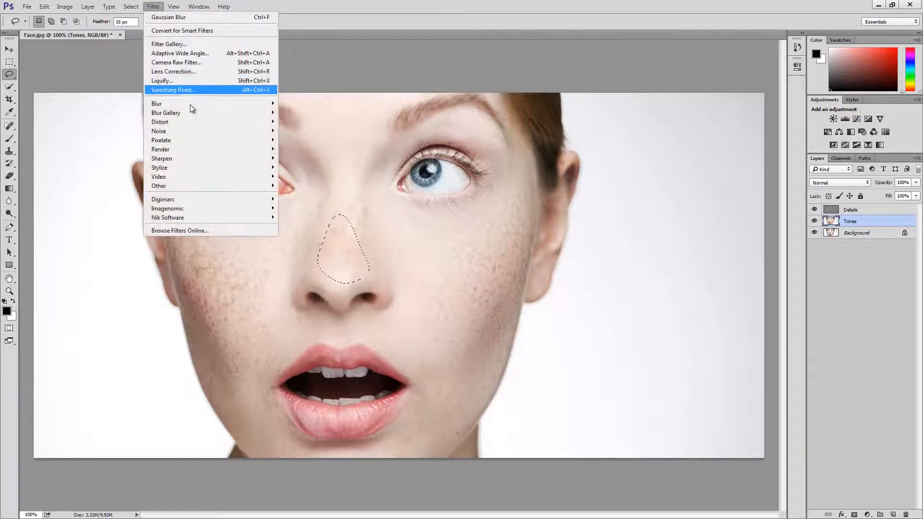
mouse_move(190, 104)
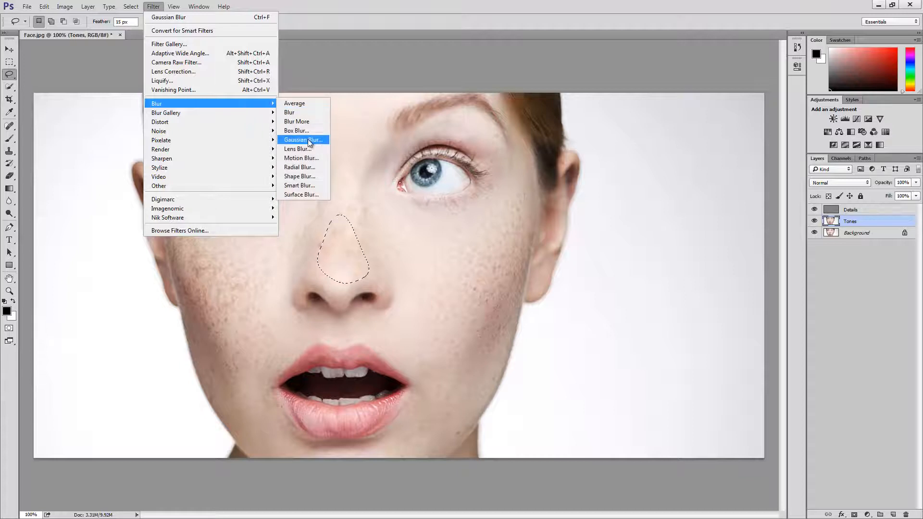
left_click(303, 140)
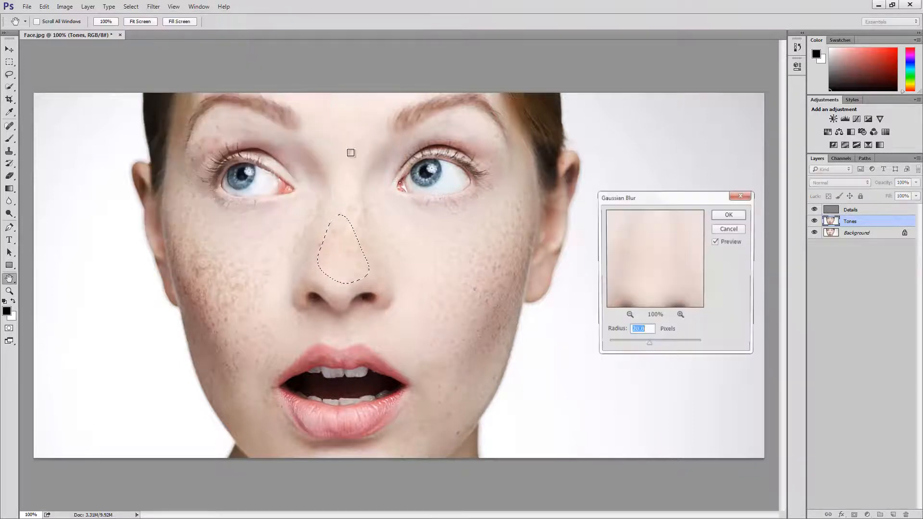
left_click(729, 214)
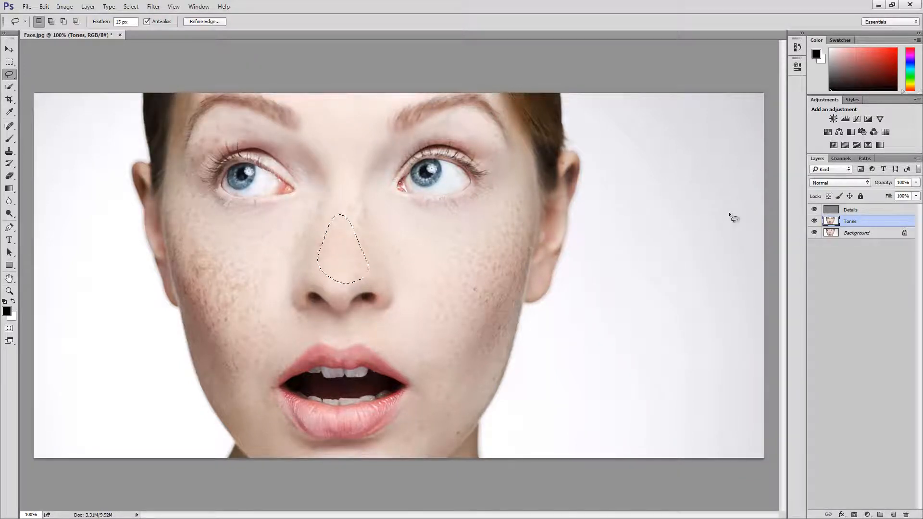
key("ctrl+d")
Lasso the forehead area between the eyebrows down to the top of the nose and apply a Gaussian Blur of 15 pixels.
left_click_drag(414, 93, 361, 167)
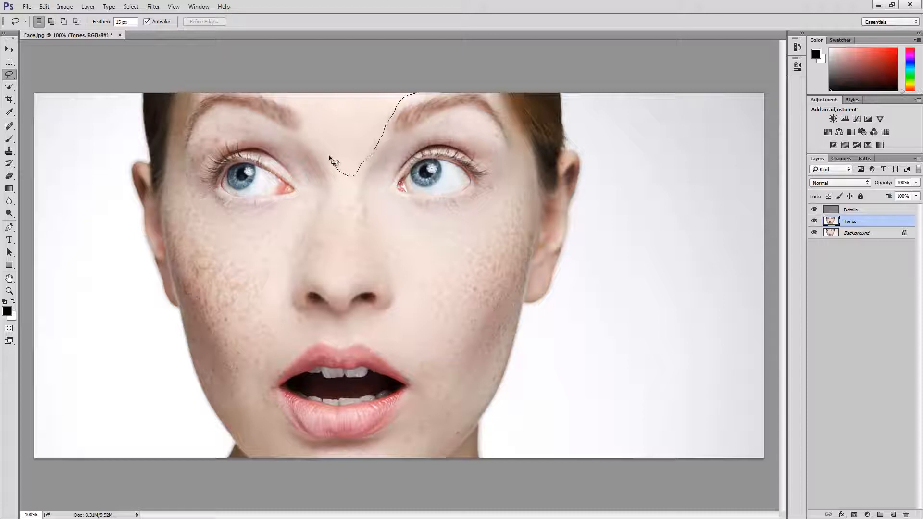
left_click_drag(318, 143, 304, 119)
left_click_drag(284, 86, 329, 87)
left_click_drag(385, 87, 385, 86)
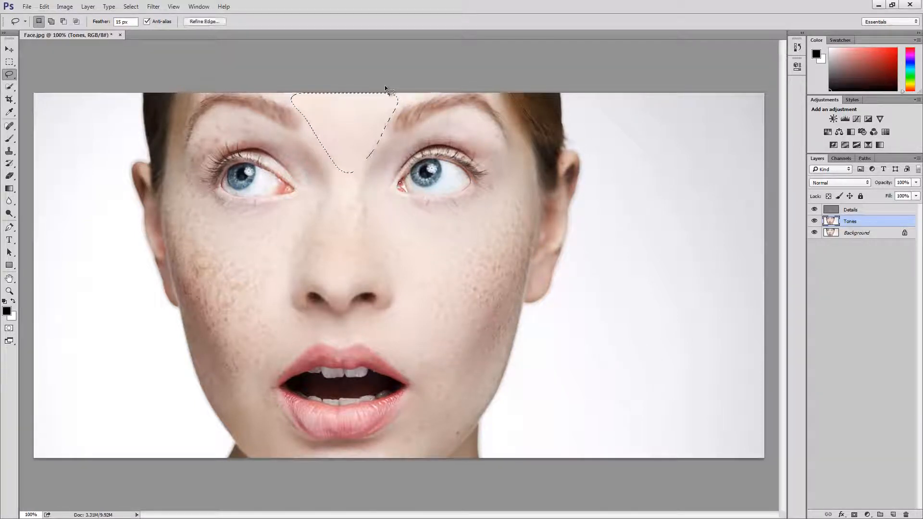
left_click(153, 8)
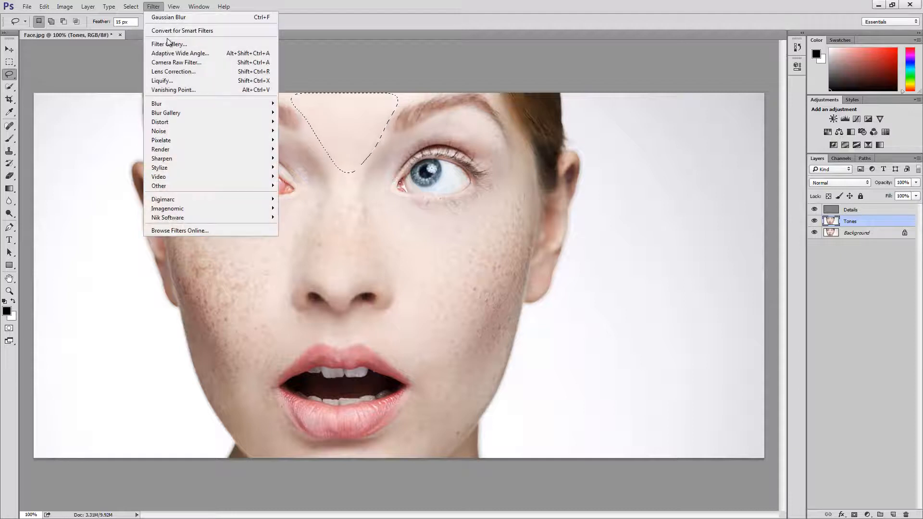
mouse_move(195, 102)
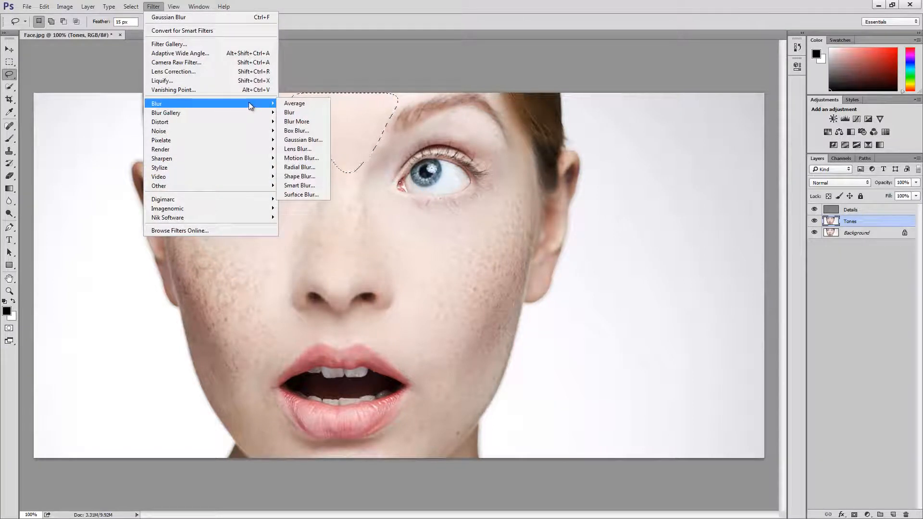
left_click(303, 140)
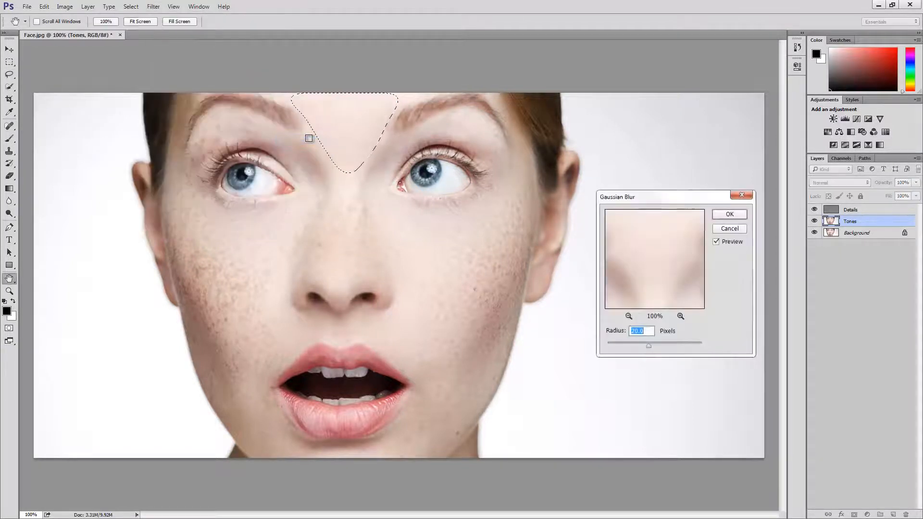
type("15")
left_click(730, 215)
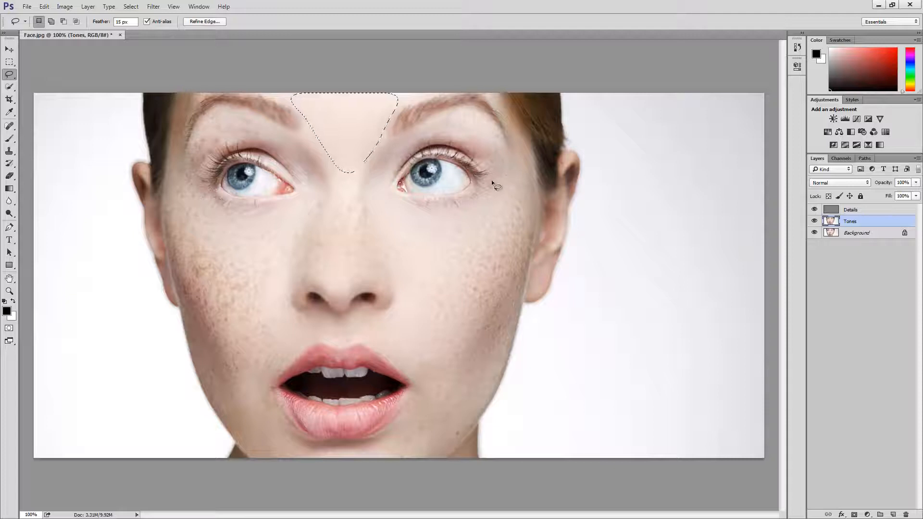
Lasso the upper eyelid skin below the eyebrow on the image's right side and smooth it with a 20-pixel Gaussian Blur.
left_click_drag(492, 181, 508, 182)
left_click_drag(499, 139, 493, 129)
left_click_drag(440, 113, 417, 123)
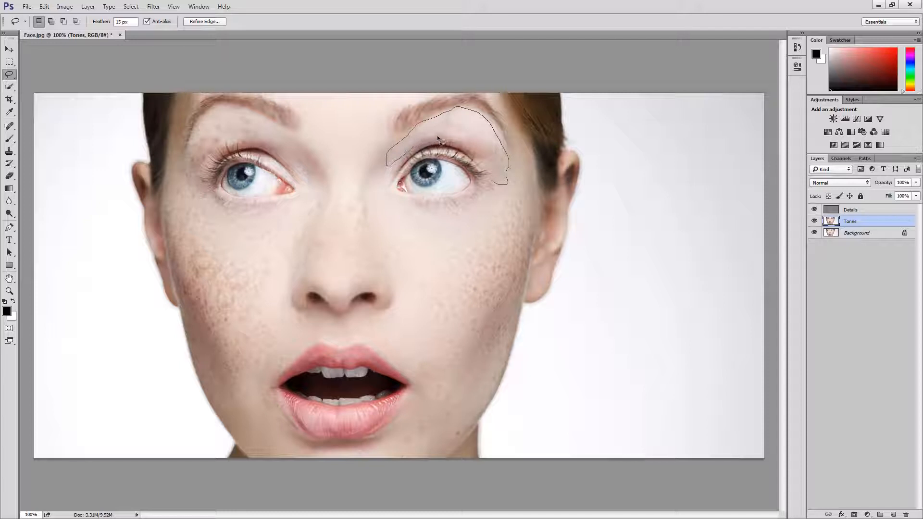
mouse_move(453, 137)
left_mouse_down()
mouse_move(472, 144)
mouse_move(498, 181)
left_mouse_up()
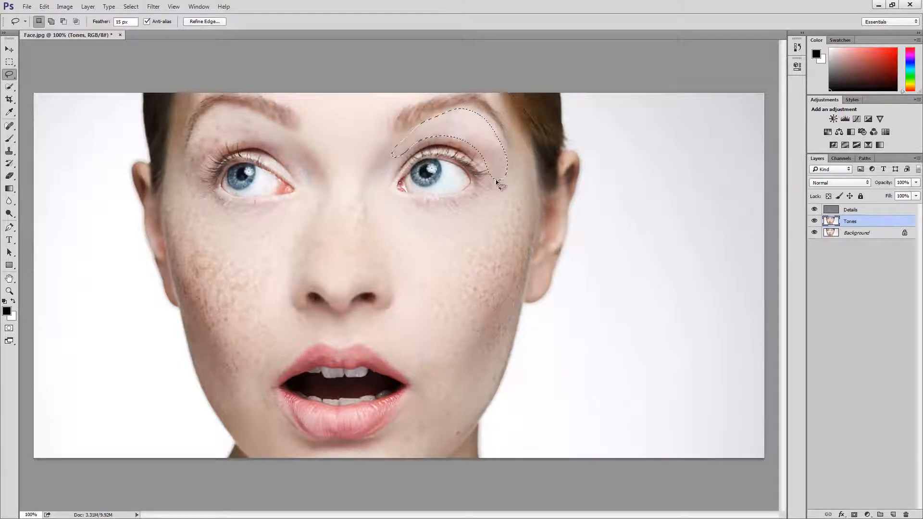
left_click(153, 7)
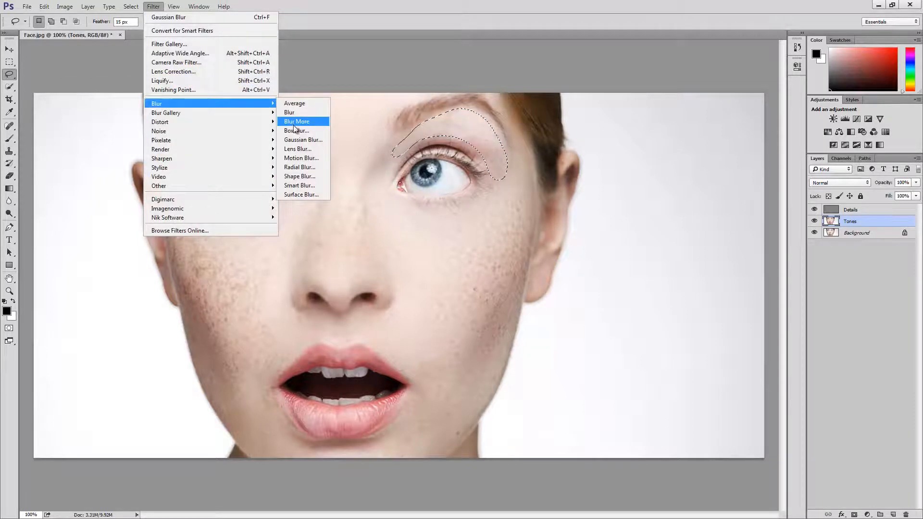
left_click(303, 139)
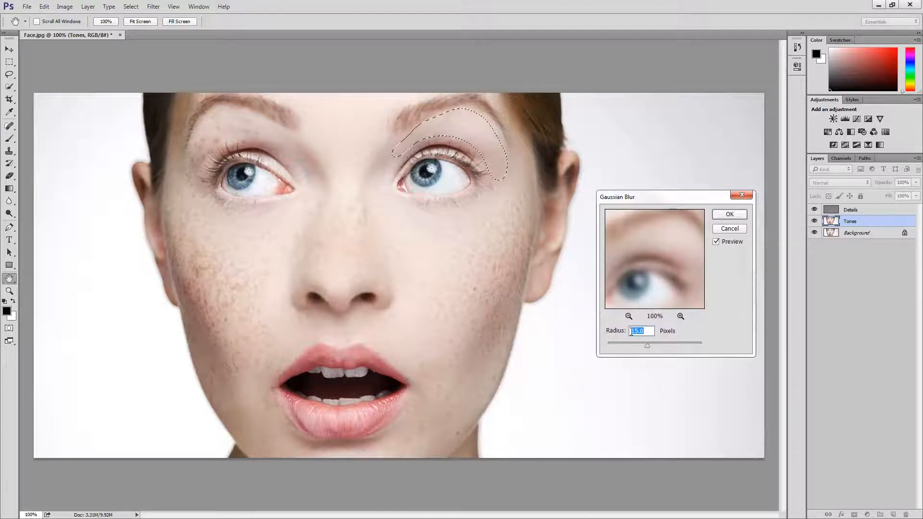
type("20")
left_click(730, 215)
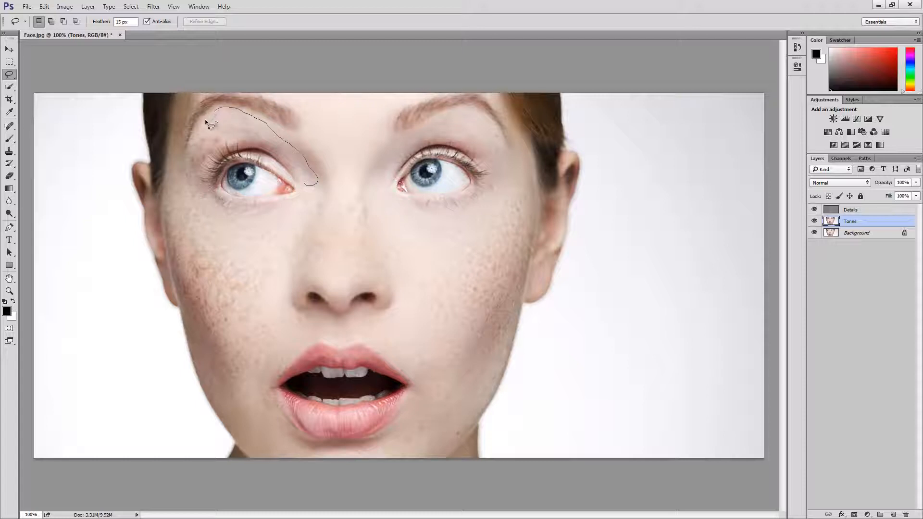
Lasso the upper eyelid skin on the image's left side, smooth it with a 20-pixel Gaussian Blur and clear the selection.
left_click_drag(198, 136, 189, 152)
mouse_move(234, 138)
left_mouse_down()
mouse_move(280, 156)
mouse_move(308, 187)
left_mouse_up()
left_click(154, 6)
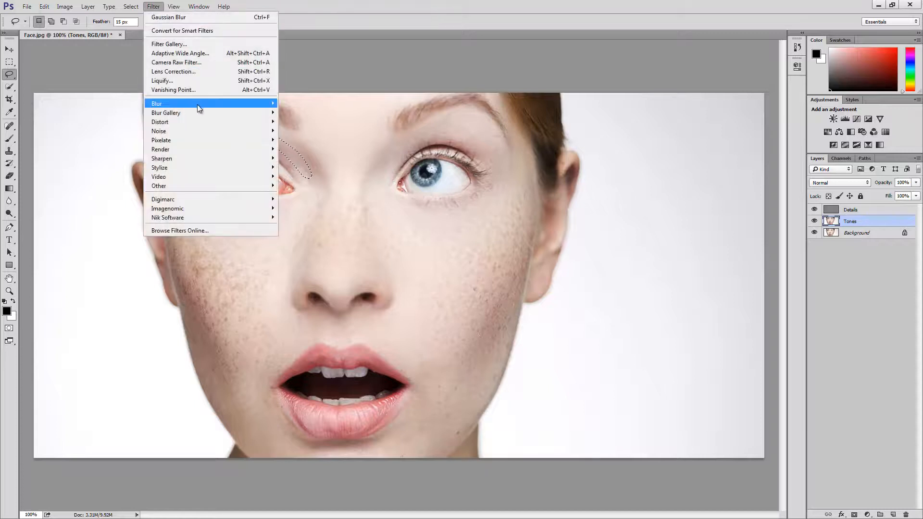
mouse_move(198, 105)
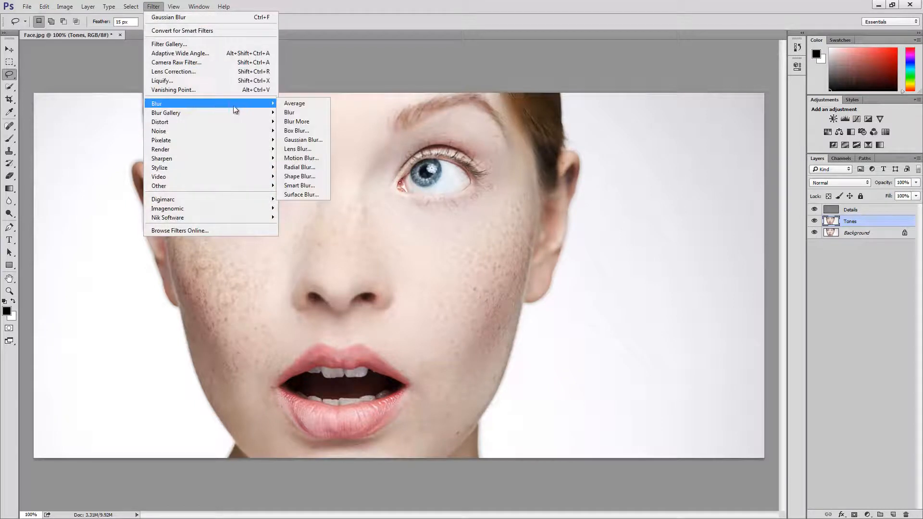
left_click(313, 143)
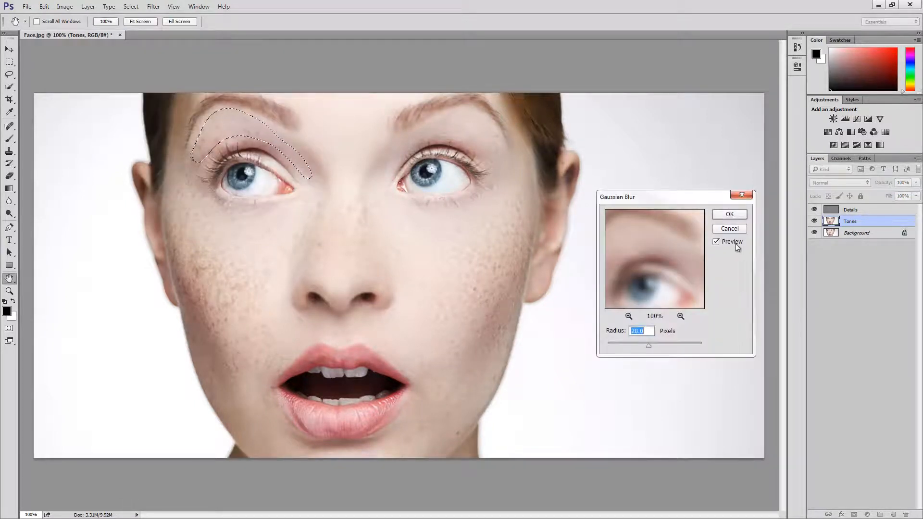
left_click(740, 215)
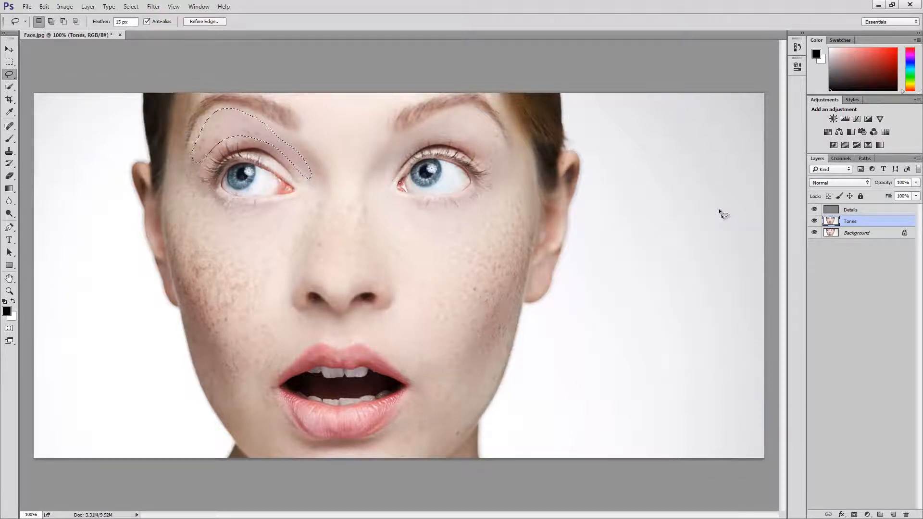
key("ctrl+d")
Lasso the freckled cheek on the image's left side from beside the eye to above the mouth, reapply the last Gaussian Blur and deselect.
left_click_drag(197, 182, 192, 175)
left_click_drag(174, 208, 199, 268)
left_click_drag(216, 311, 227, 329)
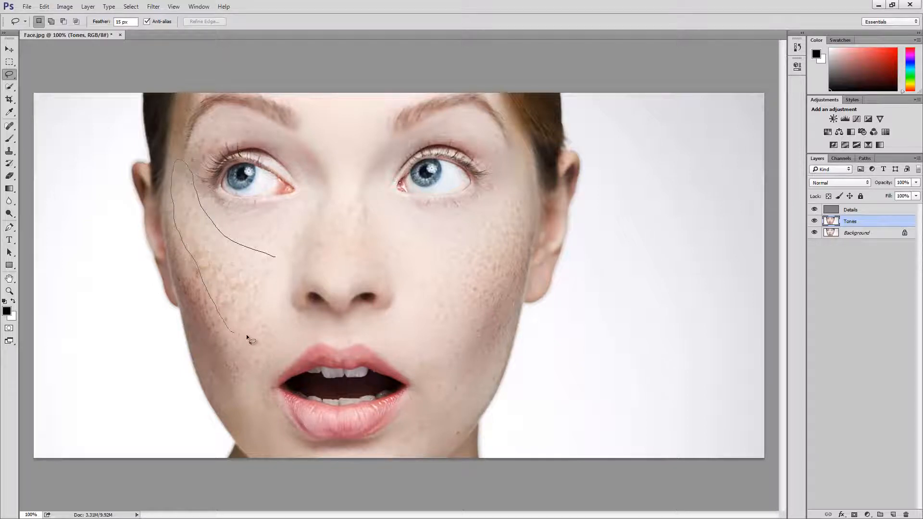
left_click_drag(280, 305, 281, 304)
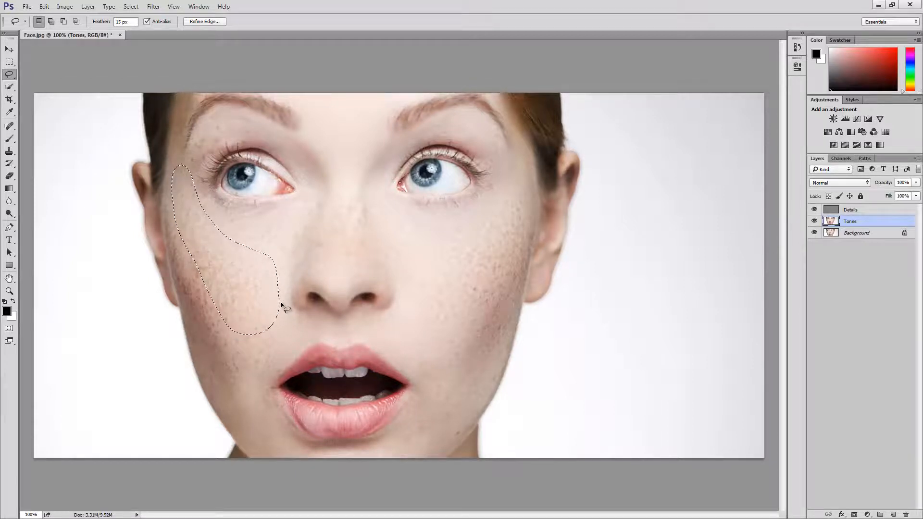
left_click(154, 6)
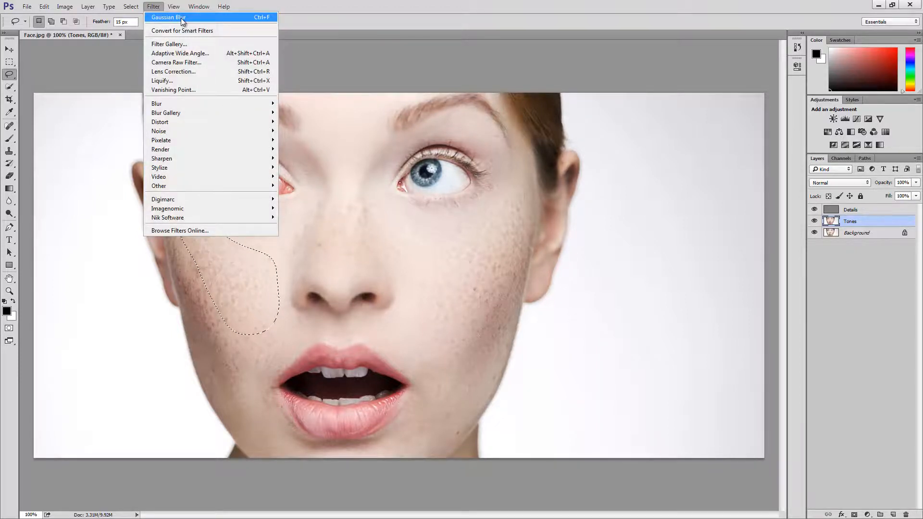
left_click(154, 6)
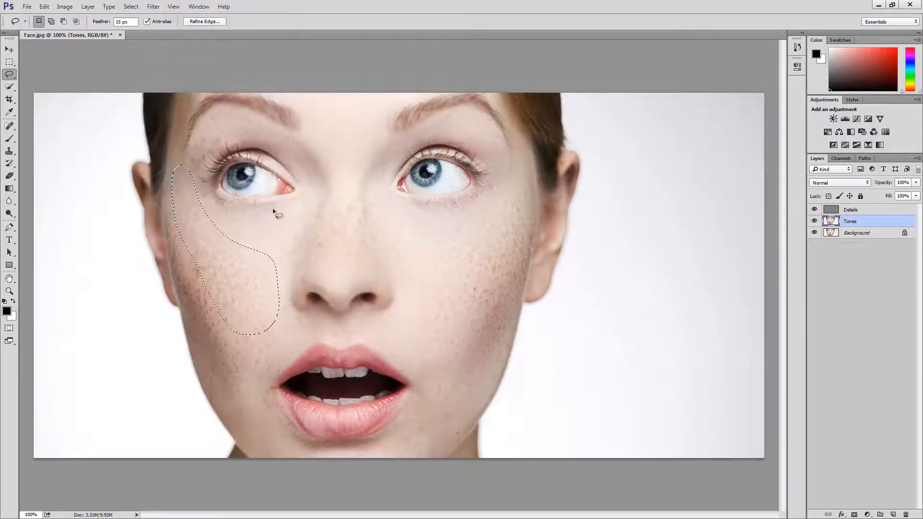
left_click(292, 240)
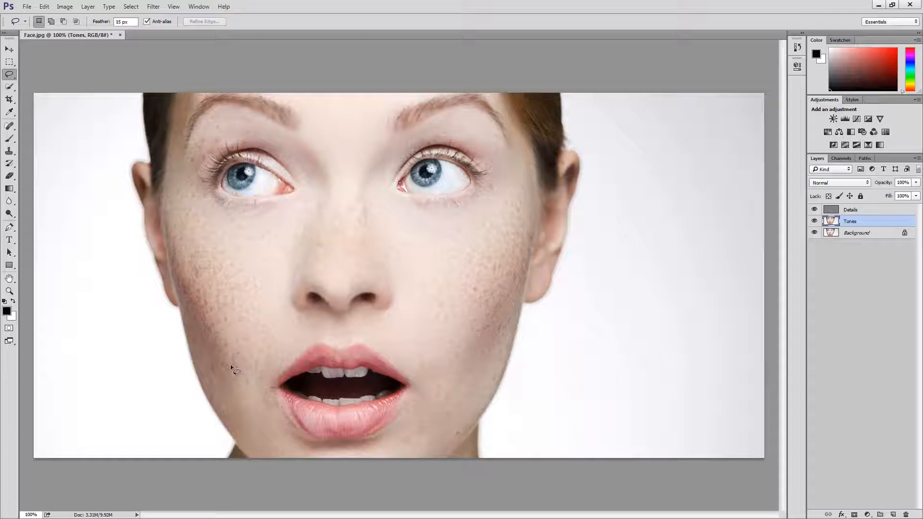
Lasso the shaded outer cheek along the jaw on the image's left side, reapply the last Gaussian Blur and clear the selection.
left_click_drag(230, 366, 180, 282)
left_click_drag(203, 374, 210, 393)
left_click_drag(241, 393, 237, 379)
key("ctrl+d")
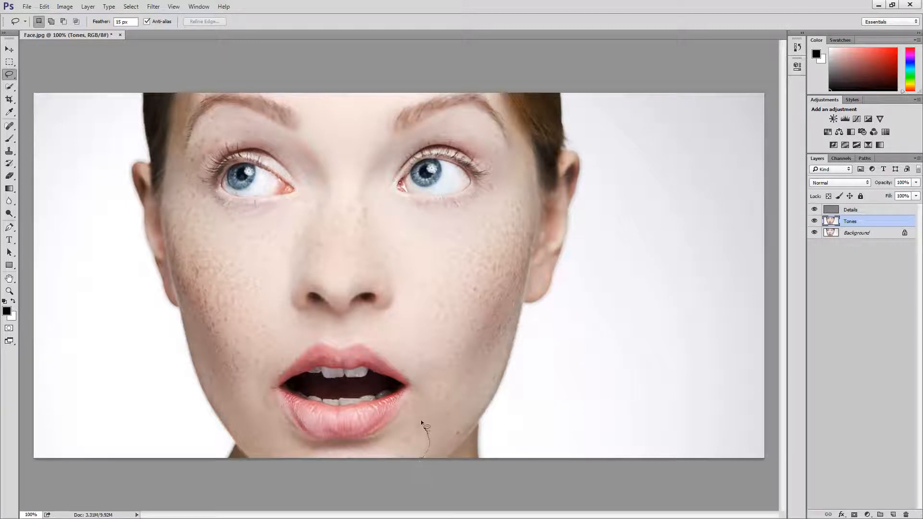
Select the chin skin below the lower lip with the Lasso tool, down to the image's bottom edge.
left_click_drag(407, 425, 378, 441)
left_click_drag(289, 439, 273, 441)
left_click_drag(396, 481, 399, 482)
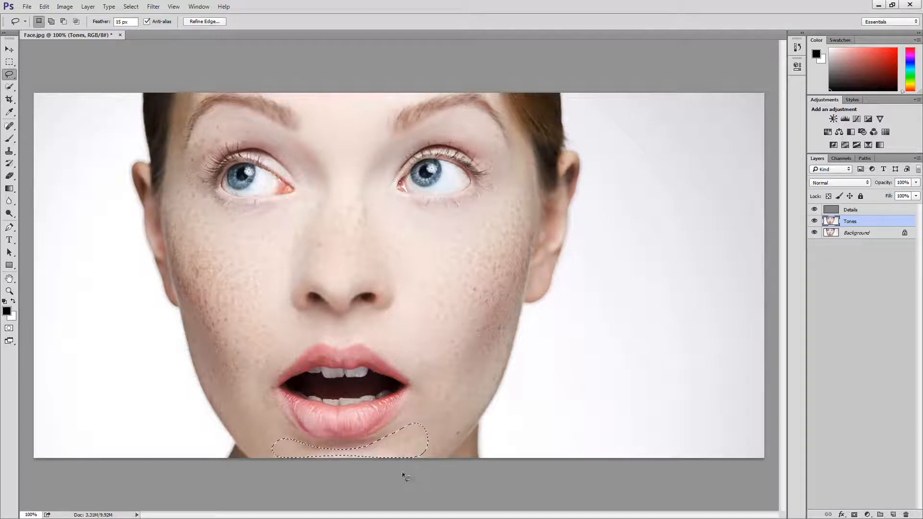
Clear the chin selection, lasso the cheek beside the nose on the image's left side, reapply the last Gaussian Blur and deselect.
key("ctrl+d")
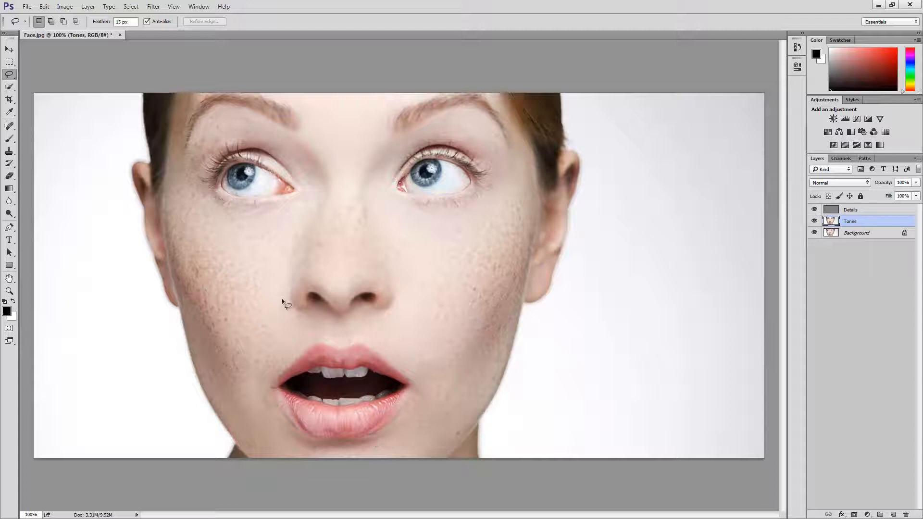
mouse_move(273, 266)
left_mouse_down()
mouse_move(315, 222)
mouse_move(309, 209)
mouse_move(279, 231)
mouse_move(302, 232)
left_mouse_up()
key("ctrl+d")
Lasso the outer eyelid skin below the eyebrow on the image's left side, reapply the last Gaussian Blur and deselect.
mouse_move(226, 142)
left_mouse_down()
mouse_move(203, 200)
mouse_move(189, 167)
left_mouse_up()
left_click_drag(243, 123, 251, 126)
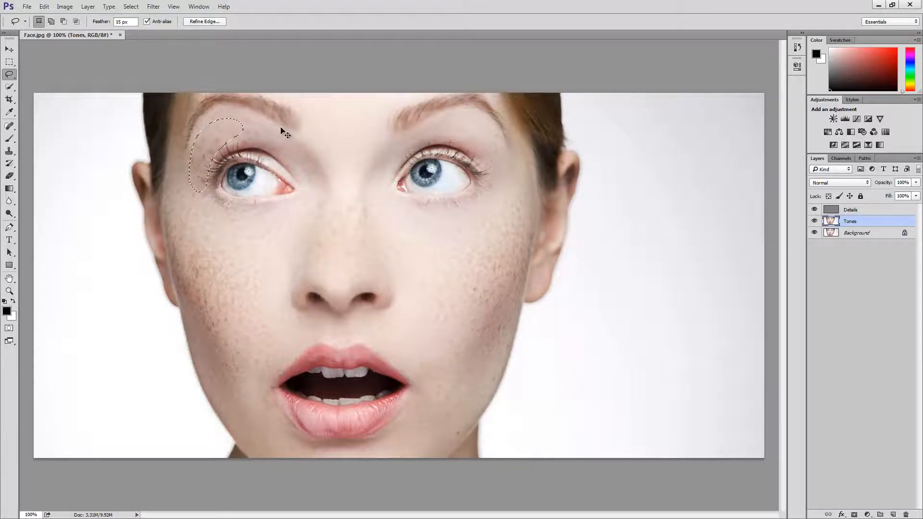
key("ctrl+d")
Lasso the temple beside the eyebrow on the image's left side up to the image's top edge, reapply the last Gaussian Blur and deselect.
left_click_drag(200, 93, 187, 118)
left_click_drag(176, 161, 171, 156)
left_click_drag(183, 97, 218, 80)
key("ctrl+d")
Compare the smoothed face with the original by showing the Background layer alone and bringing all layers back.
left_click(815, 234, "alt")
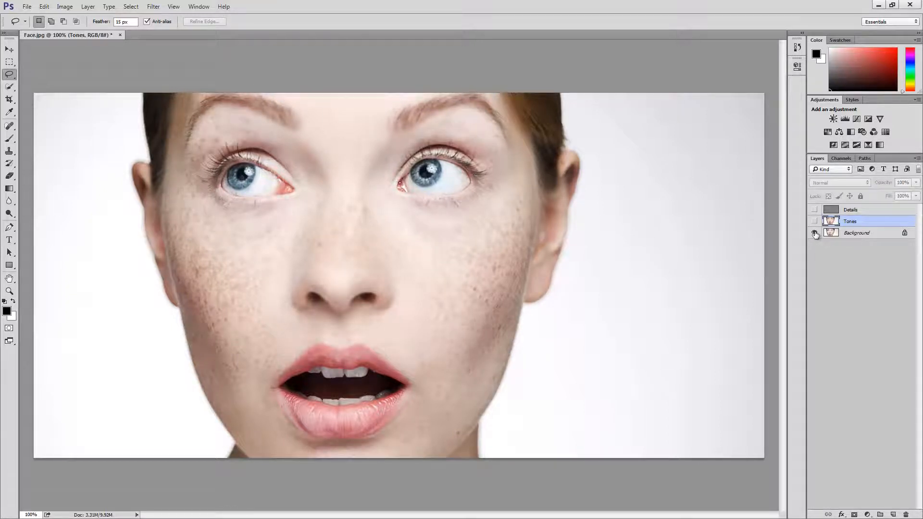
left_click(815, 233, "alt")
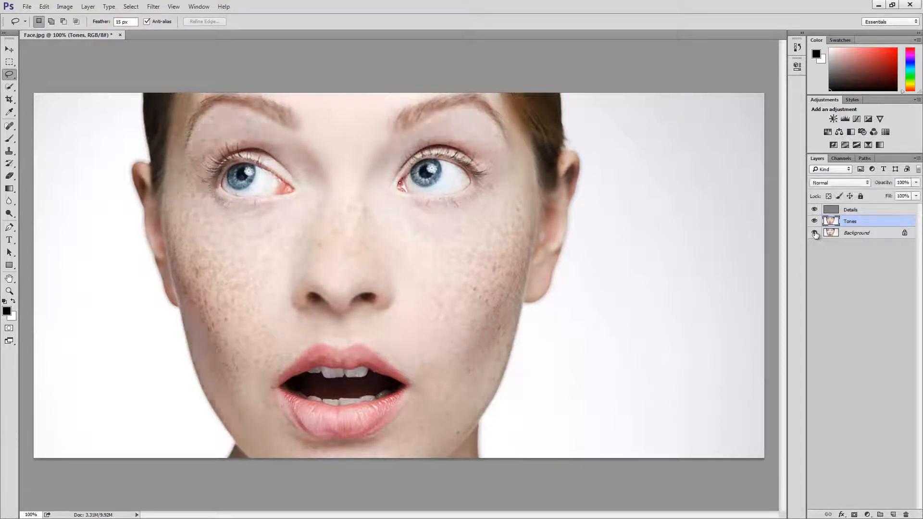
left_click(815, 233, "alt")
left_click(815, 233, "alt")
left_click(815, 234, "alt")
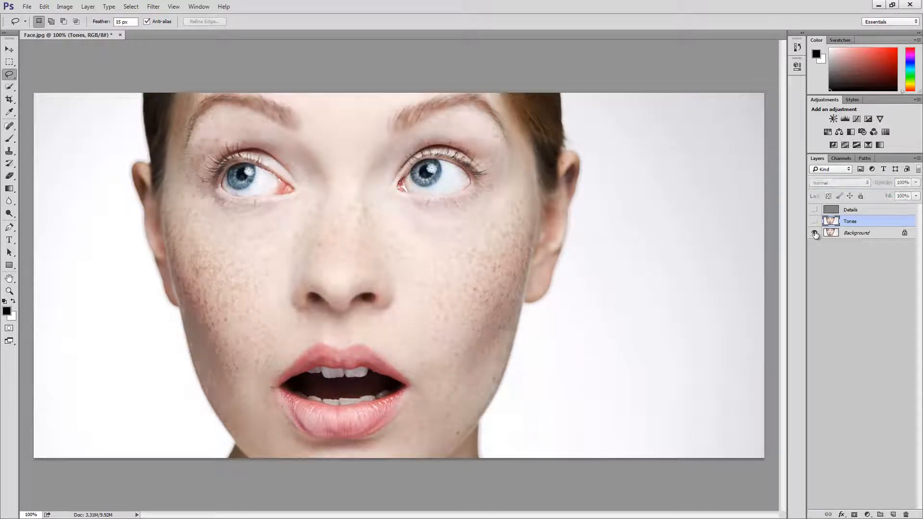
left_click(815, 233, "alt")
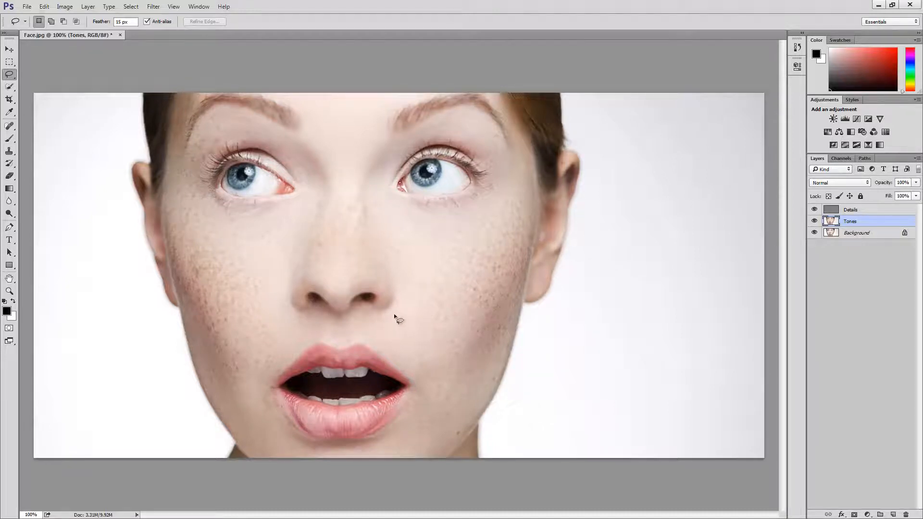
Lasso the skin between the nose and the upper lip, reapply the last Gaussian Blur and clear the selection.
mouse_move(387, 311)
left_mouse_down()
mouse_move(357, 316)
mouse_move(391, 329)
left_mouse_up()
left_click(412, 309)
mouse_move(281, 317)
left_mouse_down()
mouse_move(307, 308)
mouse_move(330, 315)
left_mouse_up()
key("ctrl+d")
Smooth lassoed areas on the nose, the inner eye corner on the image's left and the eyelid on its right with the last Gaussian Blur.
left_click_drag(372, 286, 376, 286)
key("ctrl+d")
left_click_drag(291, 163, 311, 195)
key("ctrl+d")
left_click_drag(442, 130, 487, 141)
key("ctrl+d")
Check the latest tone smoothing against the original by toggling every layer above the Background.
left_click(816, 234, "alt")
left_click(816, 234, "alt")
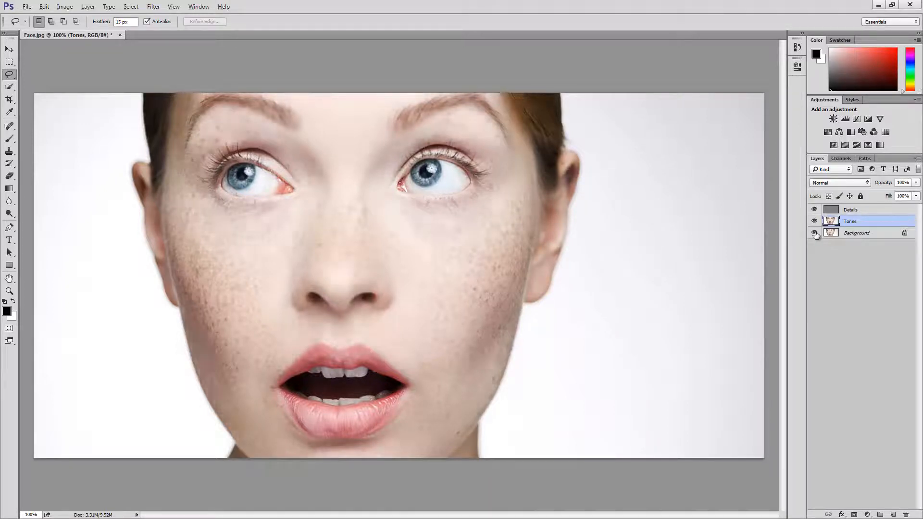
left_click(815, 234, "alt")
left_click(815, 235, "alt")
left_click(815, 234, "alt")
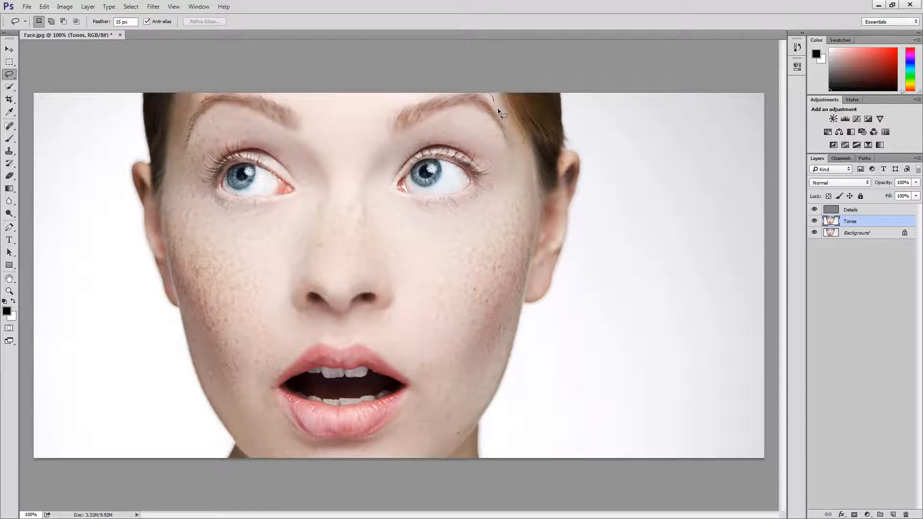
Lasso the temple beside the eyebrow on the image's right side, reapply the last Gaussian Blur and deselect.
left_click_drag(521, 147, 540, 158)
key("ctrl+d")
Toggle repeatedly between the Background alone and the full layer stack to examine the skin for remaining uneven tones.
left_click(814, 233, "alt")
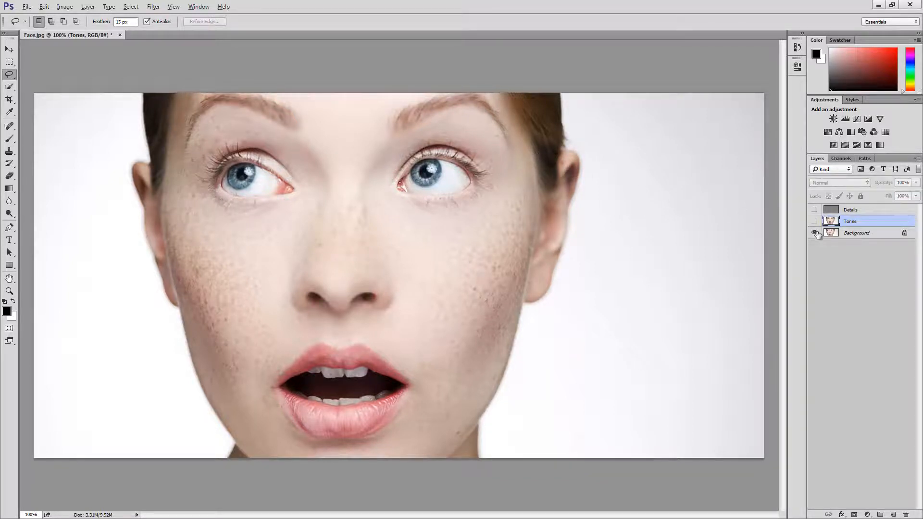
left_click(815, 233, "alt")
left_click(814, 232, "alt")
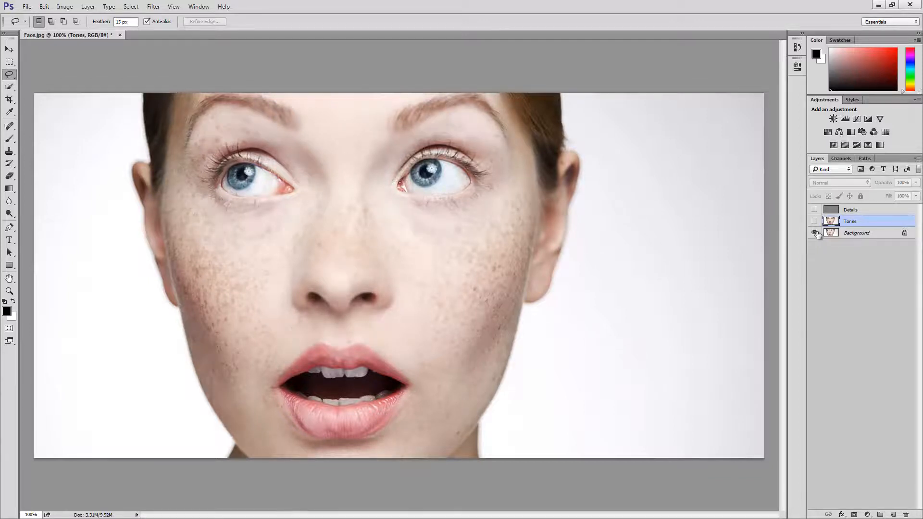
left_click(815, 232, "alt")
left_click(815, 233, "alt")
left_click(815, 233, "alt")
left_click(815, 232, "alt")
left_click(815, 233, "alt")
left_click(815, 232, "alt")
left_click(815, 232, "alt")
left_click(815, 232, "alt")
left_click(815, 232, "alt")
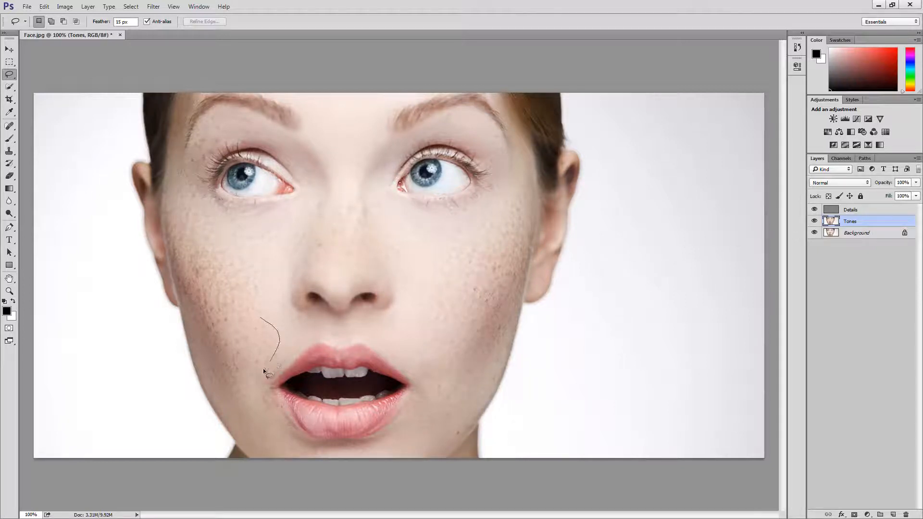
Lasso the cheek beside the mouth corner on the image's left side, reapply the last Gaussian Blur and deselect.
left_click_drag(251, 375, 236, 358)
left_click_drag(249, 310, 266, 312)
key("ctrl+d")
Compare the finished tone smoothing with the untouched Background layer.
left_click(814, 234, "alt")
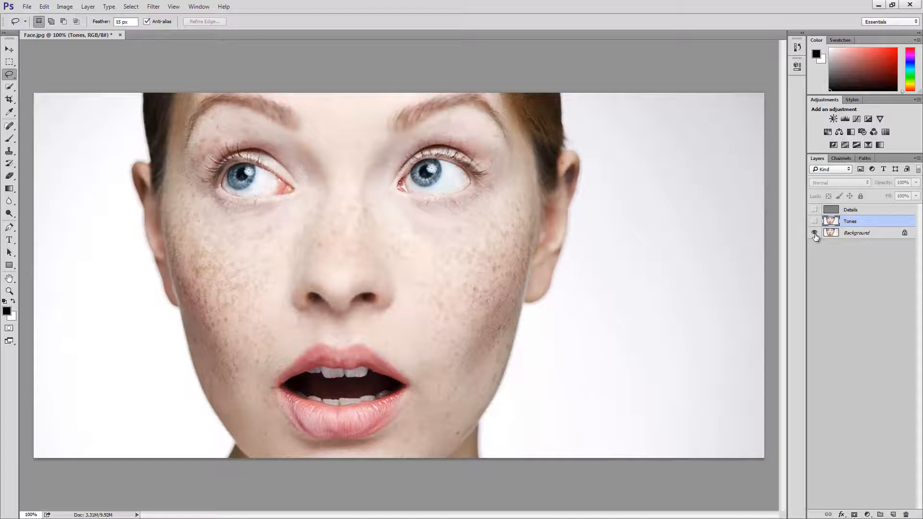
left_click(815, 233, "alt")
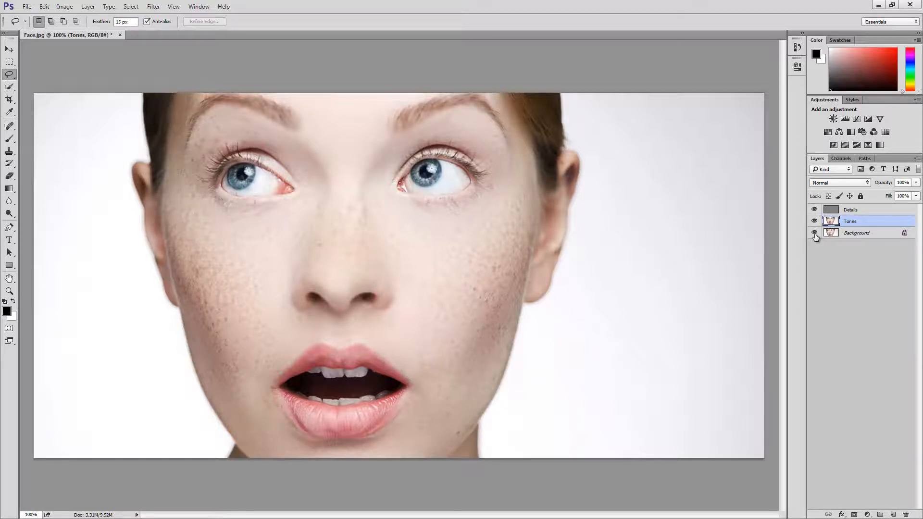
left_click(815, 233, "alt")
left_click(814, 233, "alt")
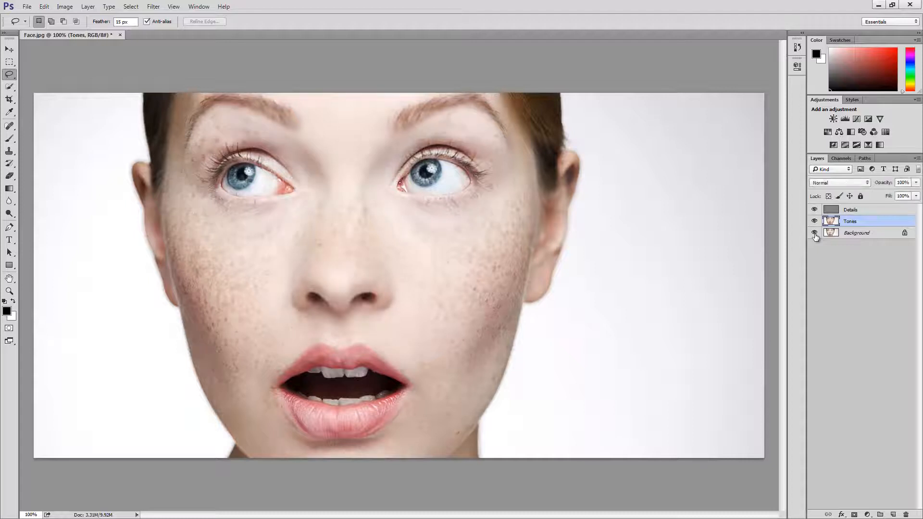
Select the Details layer and set the Spot Healing Brush to a 15 px tip with reduced hardness.
left_click(864, 214)
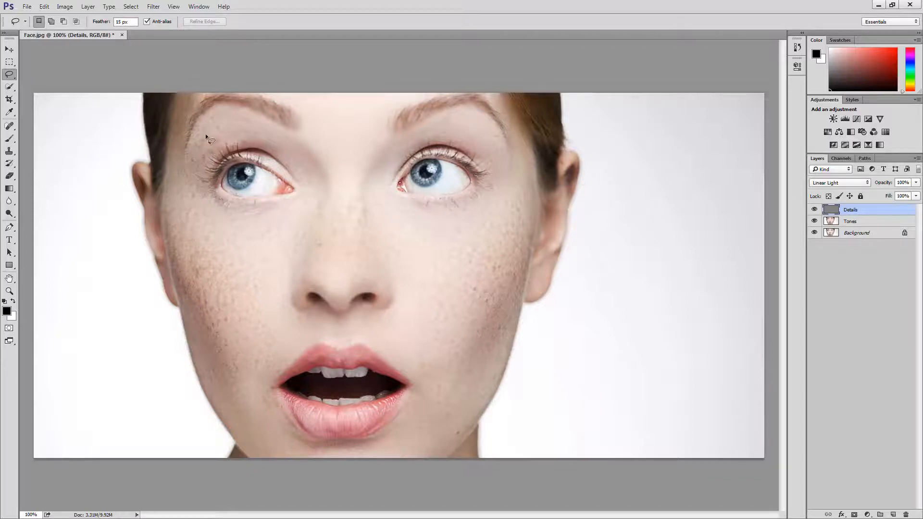
left_click(10, 127)
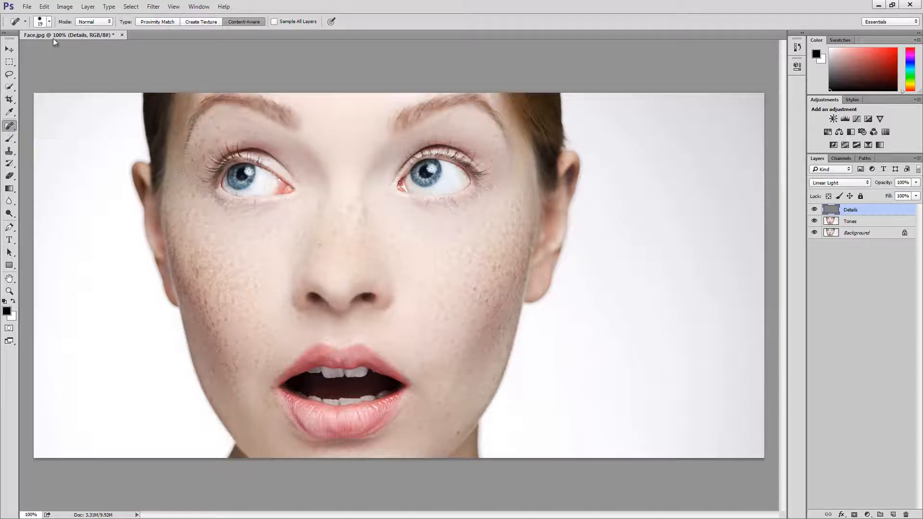
left_click(49, 23)
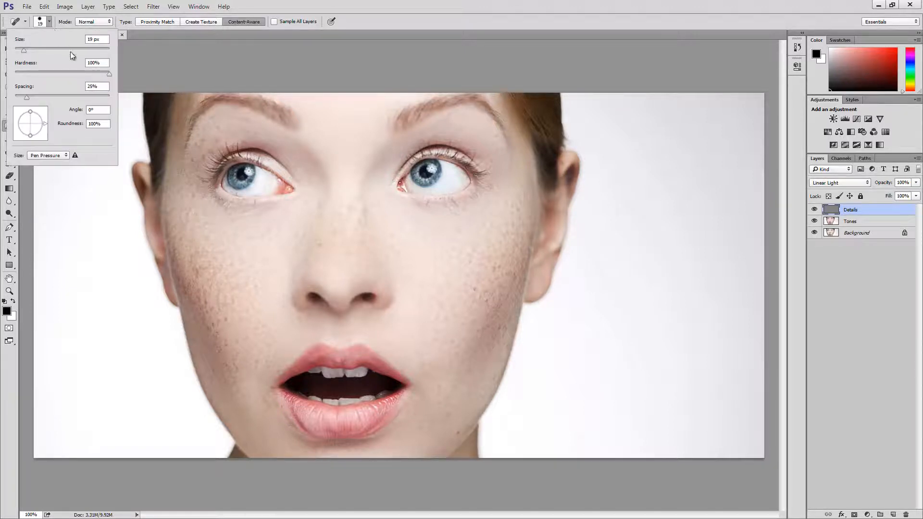
left_click_drag(87, 72, 73, 75)
left_click(50, 25)
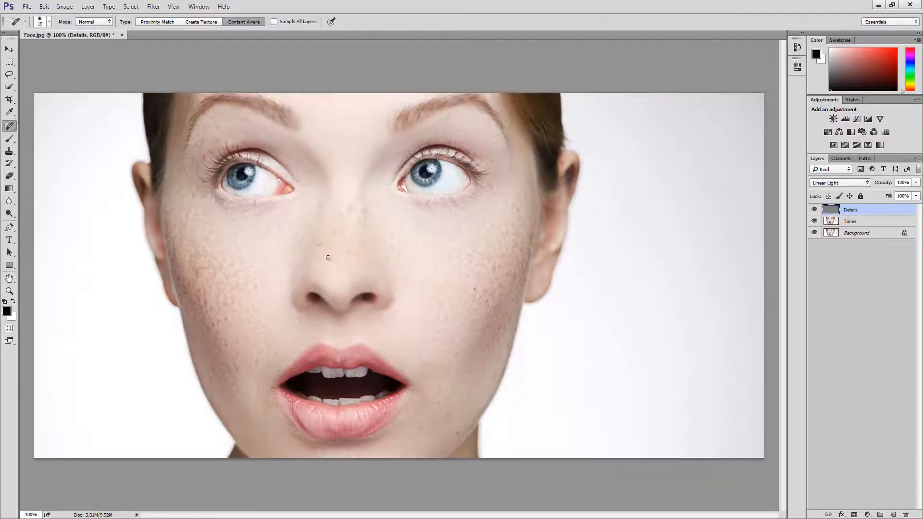
key("bracketleft")
key("bracketright")
key("bracketright")
Heal the spots on the nose and just below the nostril on the image's left side.
left_click_drag(324, 250, 320, 246)
left_click_drag(321, 263, 358, 273)
left_click_drag(293, 329, 291, 333)
left_click(289, 331)
Heal the blemishes beside the mouth, on the jaw and on the chin on the image's right side.
left_click(421, 366)
left_click(398, 331)
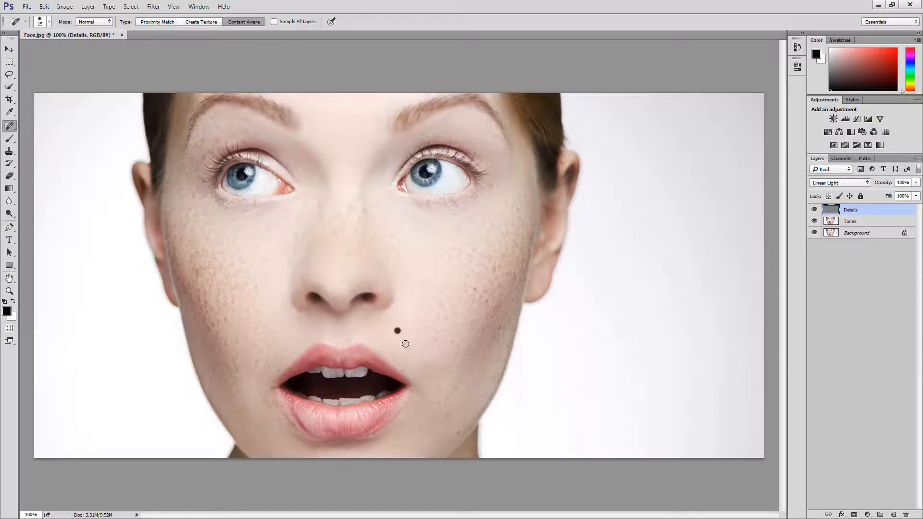
left_click(457, 434)
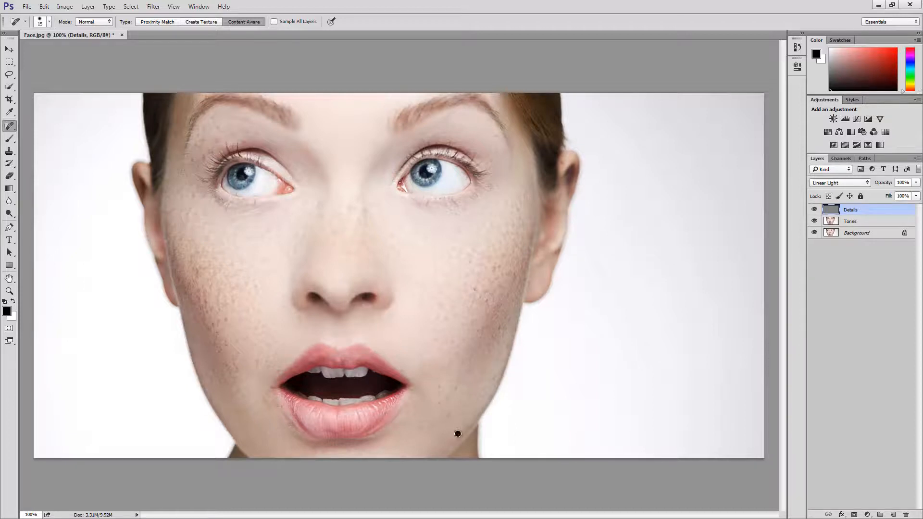
left_click(402, 453)
Heal the spots around the mouth corner and up to the nostril on the image's left side.
left_click(271, 389)
left_click(267, 363)
left_click(268, 356)
left_click(257, 361)
left_click(299, 331)
left_click(299, 319)
Enlarge the healing brush and clean up the skin texture below and beside both nostrils.
key("bracketright")
key("bracketright")
left_click(282, 311)
left_click(378, 325)
left_click(384, 320)
left_click(401, 316)
left_click(398, 308)
left_click(402, 301)
left_click(380, 318)
left_click(303, 320)
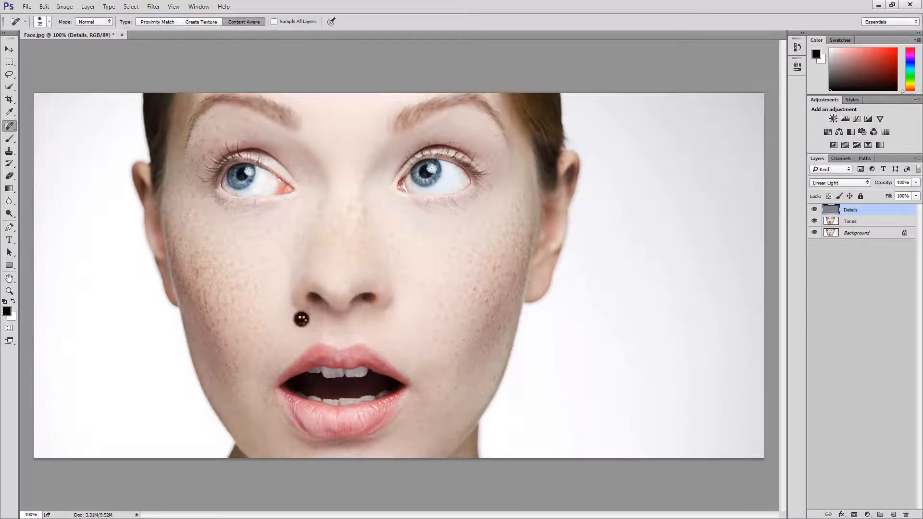
left_click(287, 314)
left_click(281, 308)
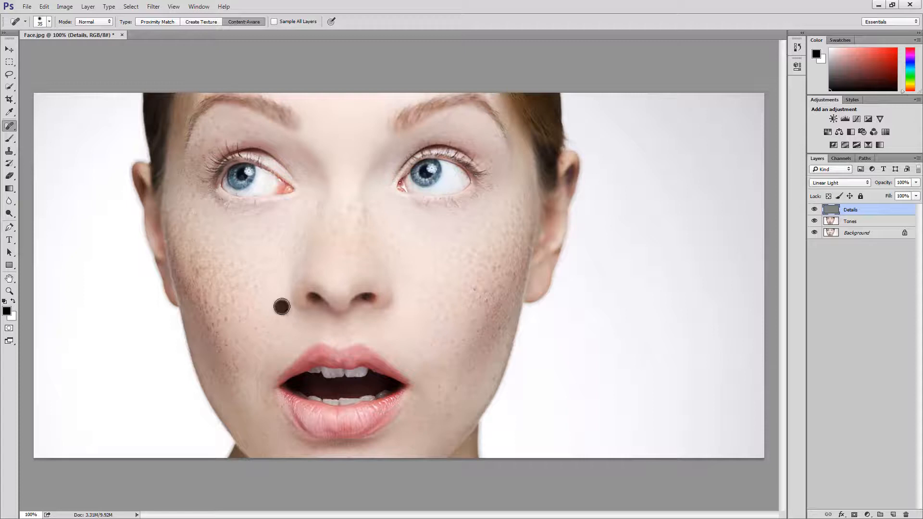
left_click(282, 296)
Heal the spots on the skin below both eyes and on the inner cheek on the image's left side.
left_click(418, 229)
left_click(457, 233)
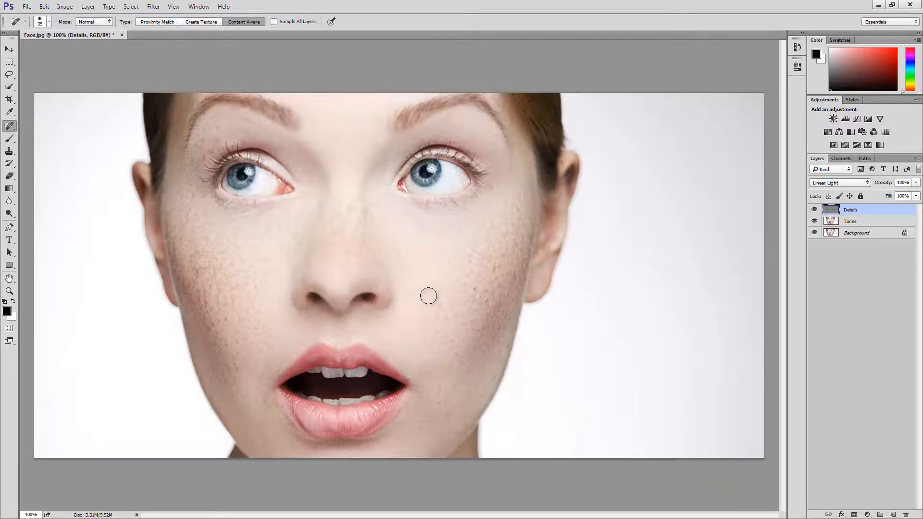
left_click(268, 231)
left_click(280, 225)
left_click(261, 235)
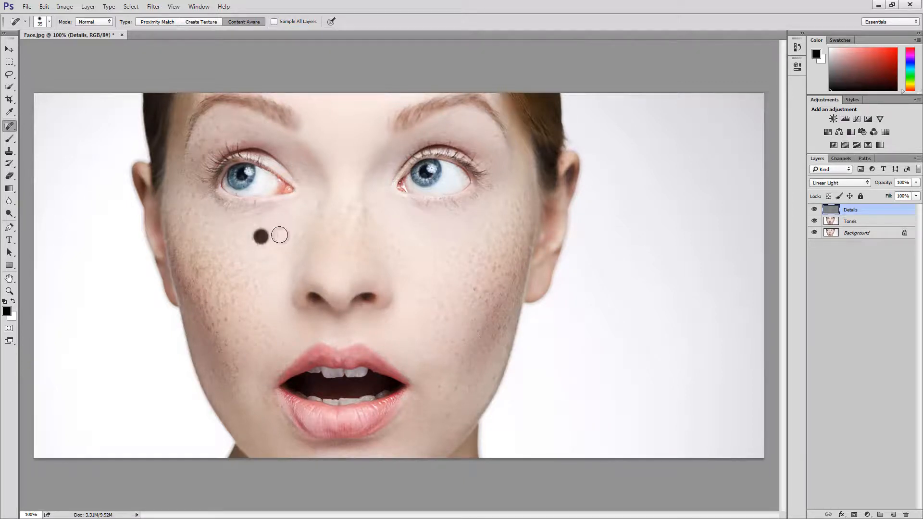
left_click(260, 235)
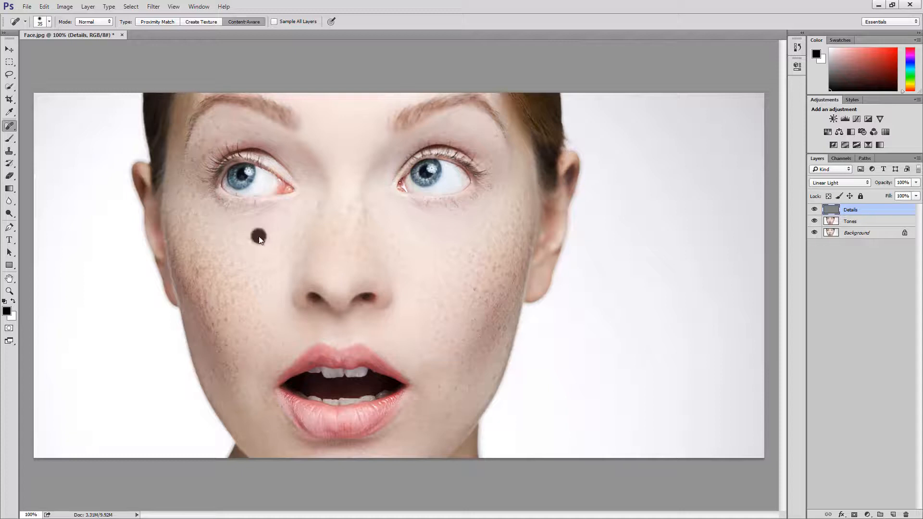
left_click(279, 253)
left_click(282, 256)
left_click(287, 235)
left_click(288, 237)
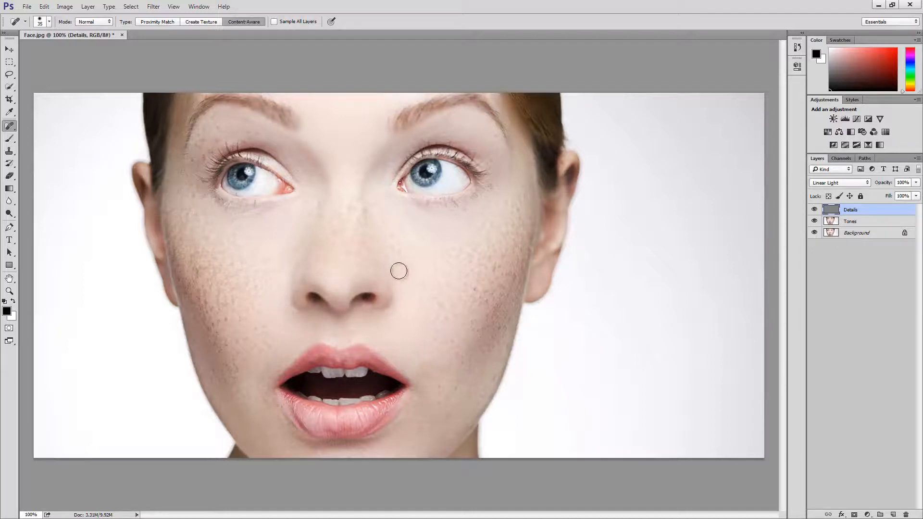
Heal the inner cheek on the image's right side and the skin along both sides of the nose bridge.
left_click(410, 260)
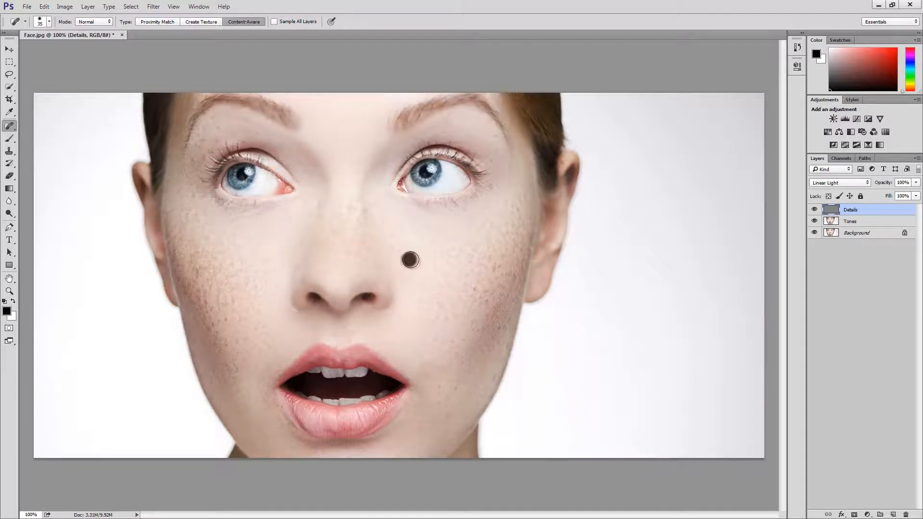
left_click(409, 285)
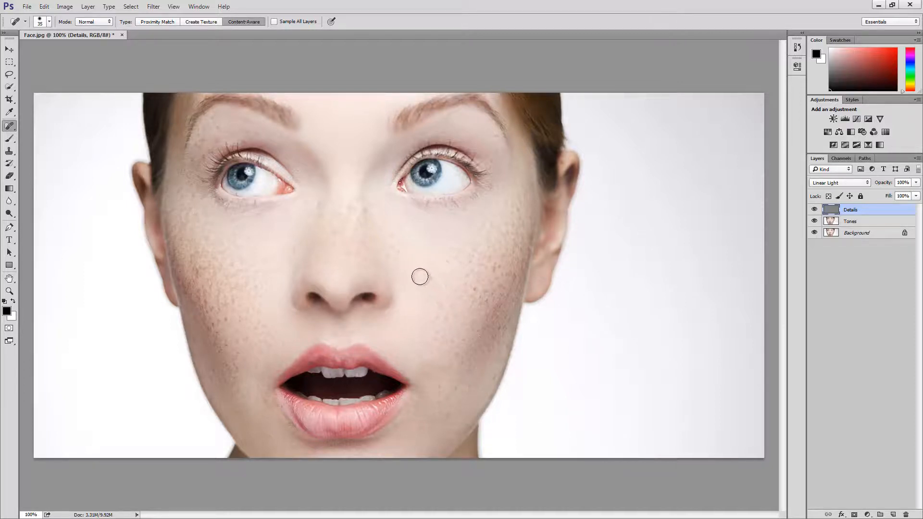
mouse_move(409, 275)
left_mouse_down()
mouse_move(403, 247)
mouse_move(426, 252)
left_mouse_up()
left_click_drag(398, 224, 396, 221)
left_click_drag(305, 213, 301, 225)
left_click_drag(396, 236, 389, 235)
Shrink the healing brush and retouch the skin between the inner eye corners and the nose bridge.
key("bracketleft")
key("bracketleft")
key("bracketleft")
left_click(308, 177)
left_click_drag(301, 164, 319, 177)
left_click(309, 173)
left_click(390, 164)
Heal the small marks on both upper eyelids below the eyebrows.
left_click(450, 124)
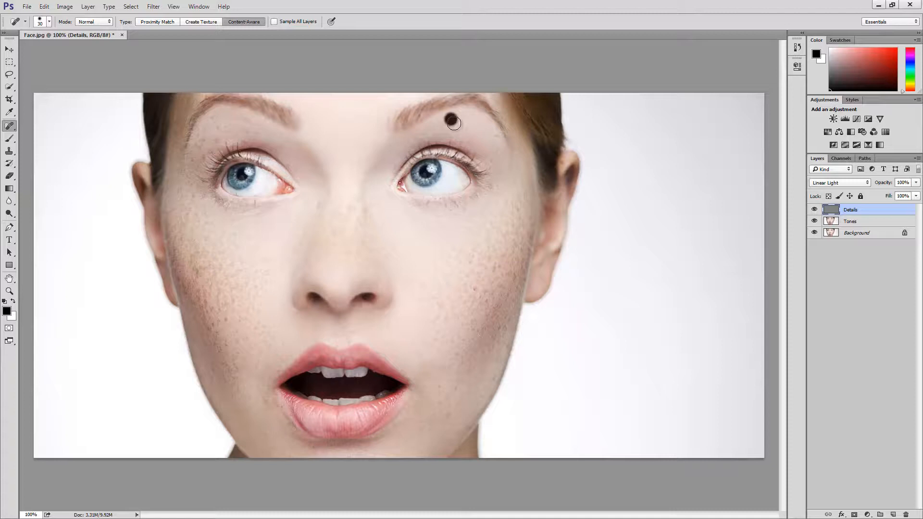
left_click(495, 138)
left_click(281, 145)
left_click(243, 129)
left_click(245, 119)
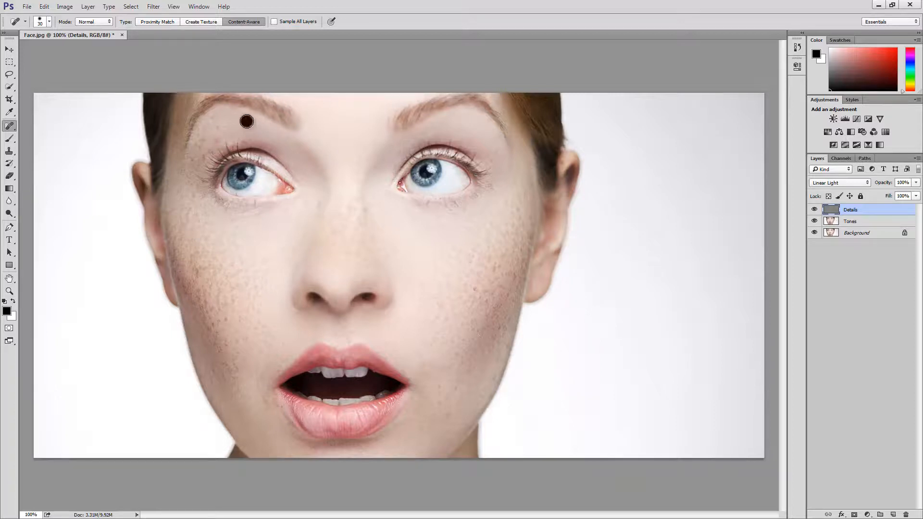
left_click(259, 126)
Heal the remaining spots above the upper lip, on the inner cheek, between the eyebrows and beside the outer eye on the image's left.
left_click(284, 344)
left_click(281, 333)
left_click(273, 261)
left_click(334, 153)
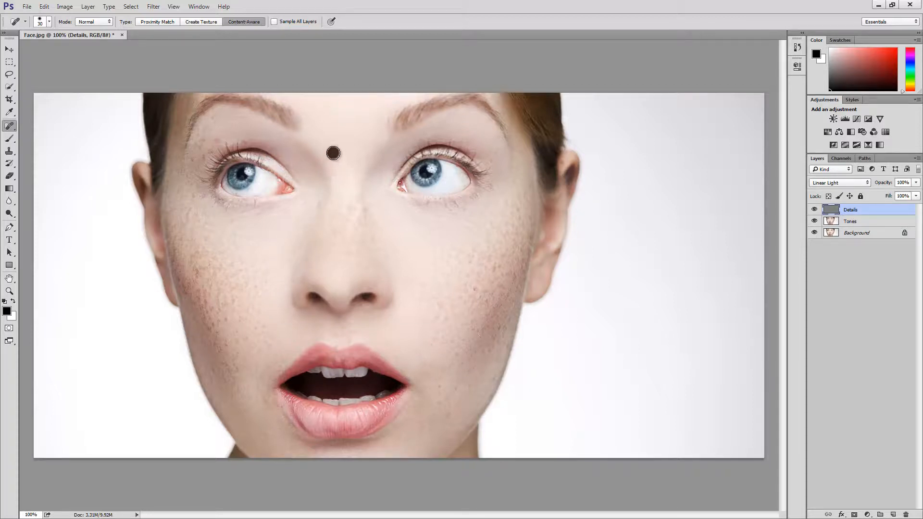
left_click(359, 147)
left_click(330, 155)
left_click(203, 156)
Compare the healed and smoothed face with the original by toggling all layers above the Background.
left_click(815, 233, "alt")
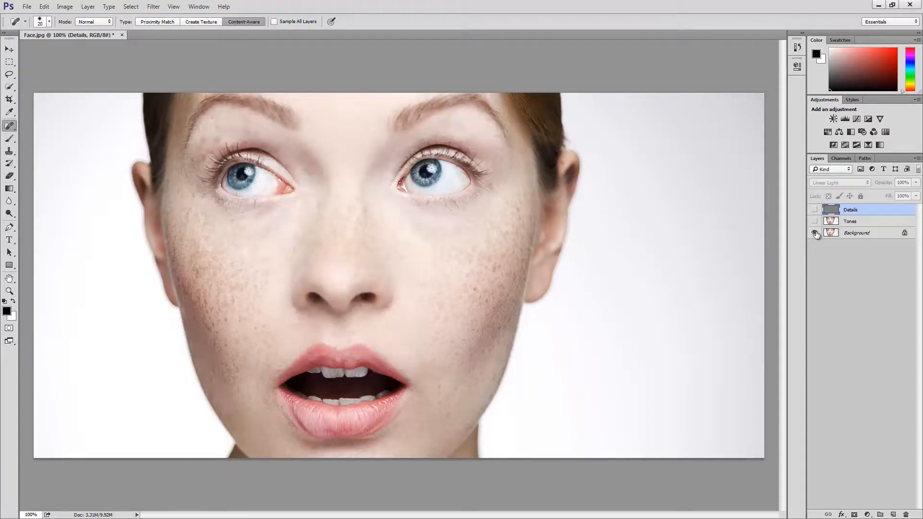
left_click(815, 233, "alt")
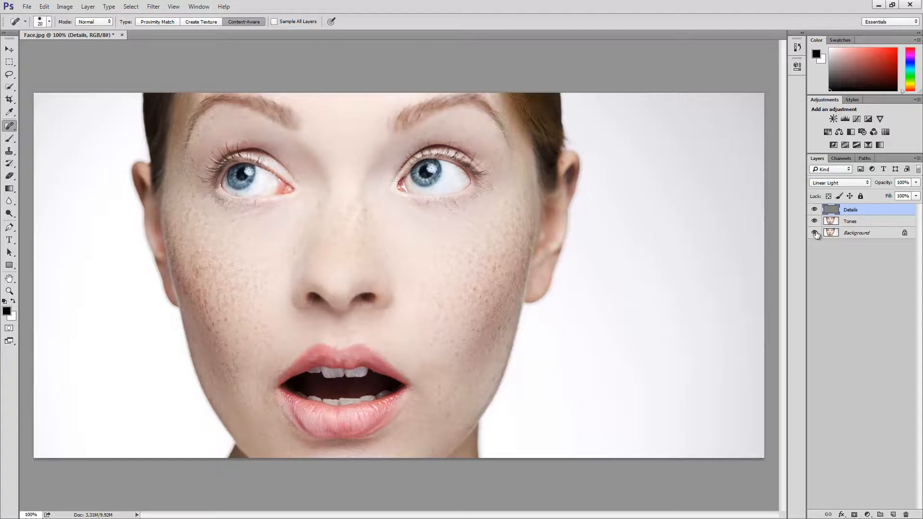
left_click(815, 233, "alt")
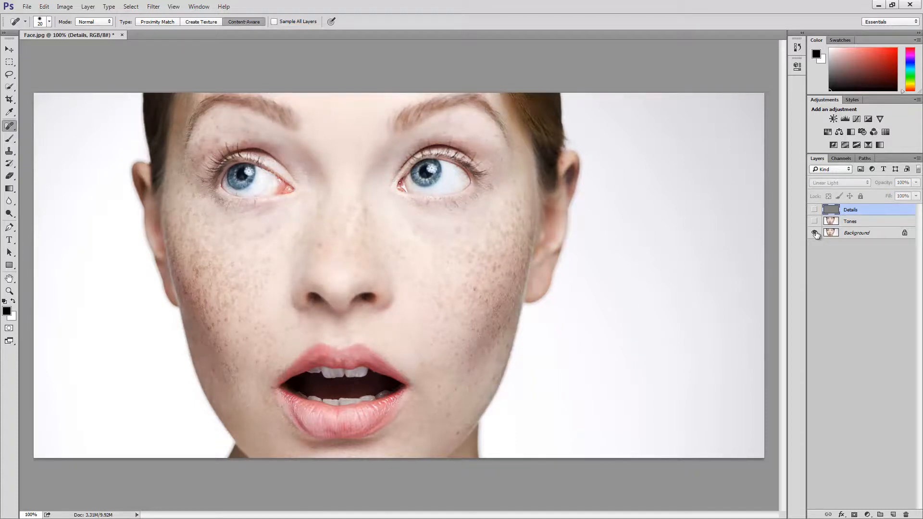
left_click(815, 233, "alt")
left_click(815, 233, "alt")
left_click(815, 233, "alt")
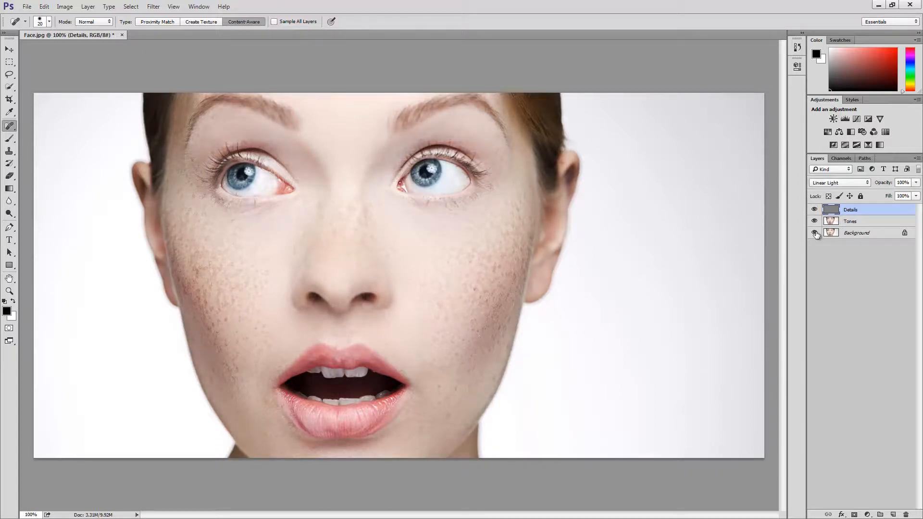
left_click(815, 233, "alt")
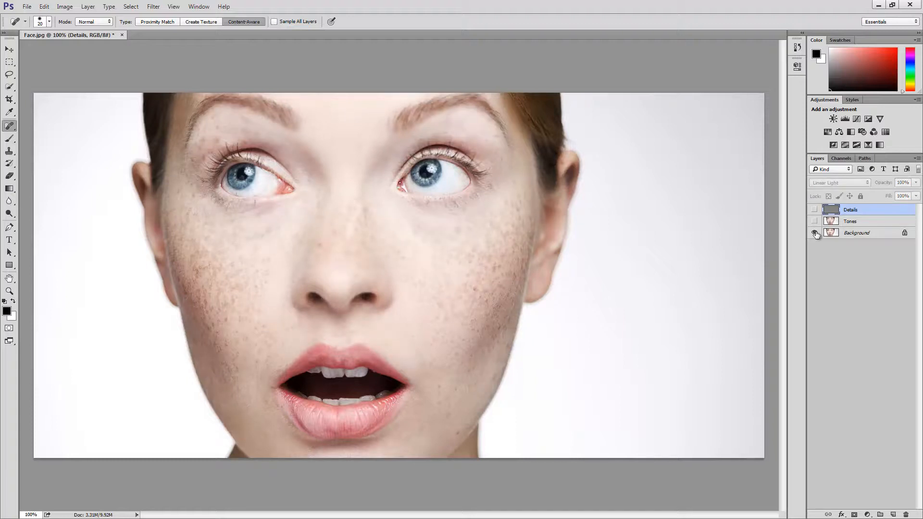
left_click(815, 233, "alt")
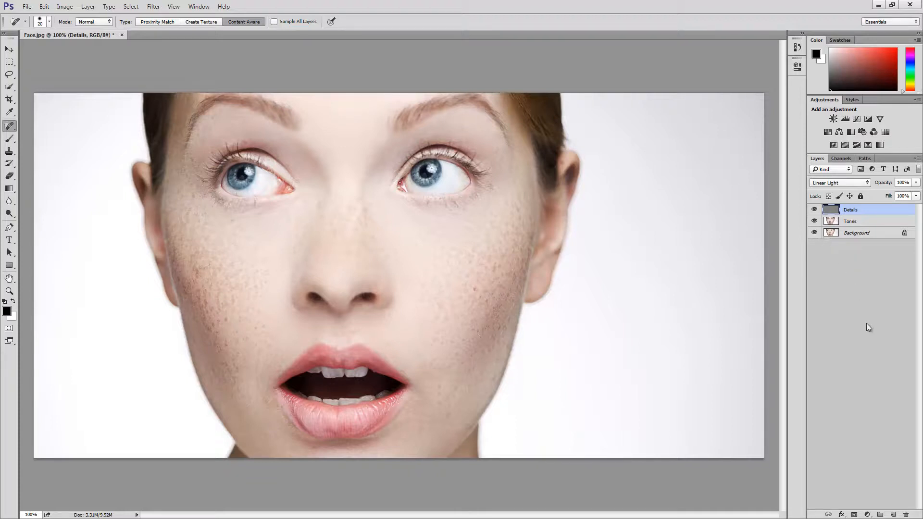
Add a Black & White adjustment layer above Details, set its blend mode to Soft Light and compare the image without it.
left_click(869, 515)
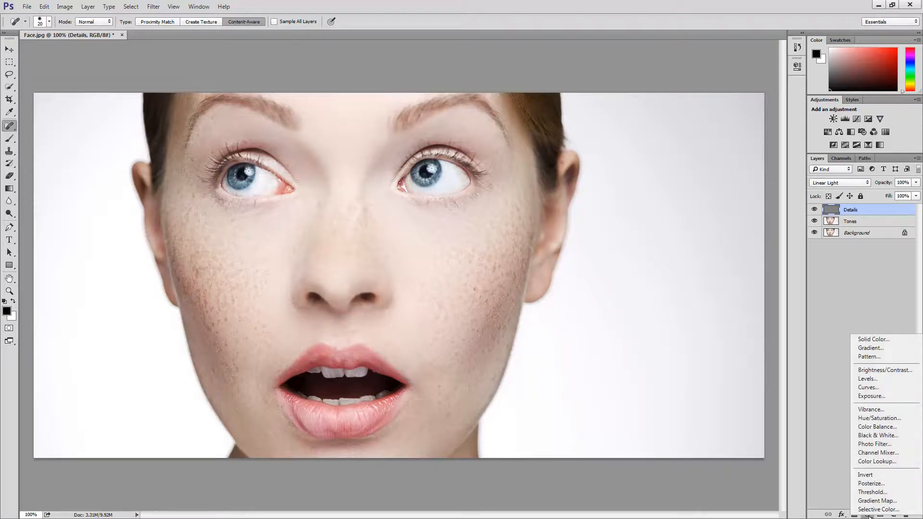
left_click(881, 437)
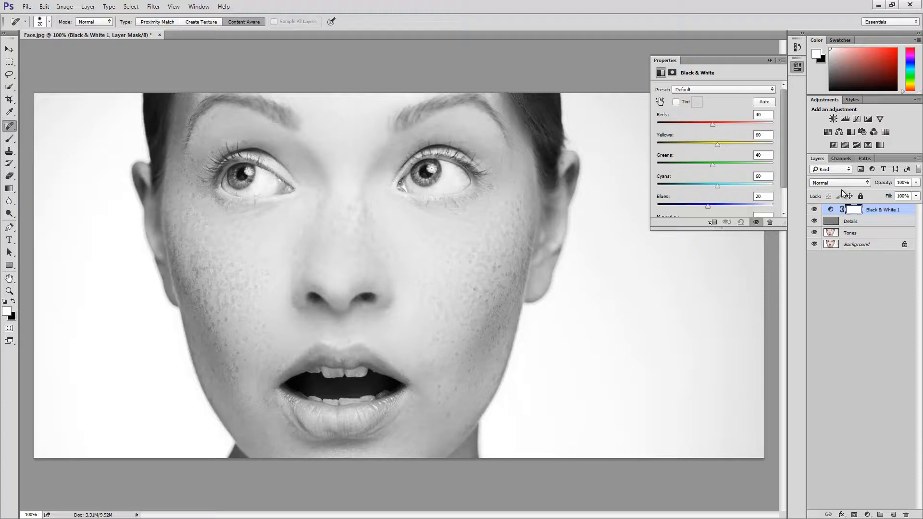
left_click(843, 184)
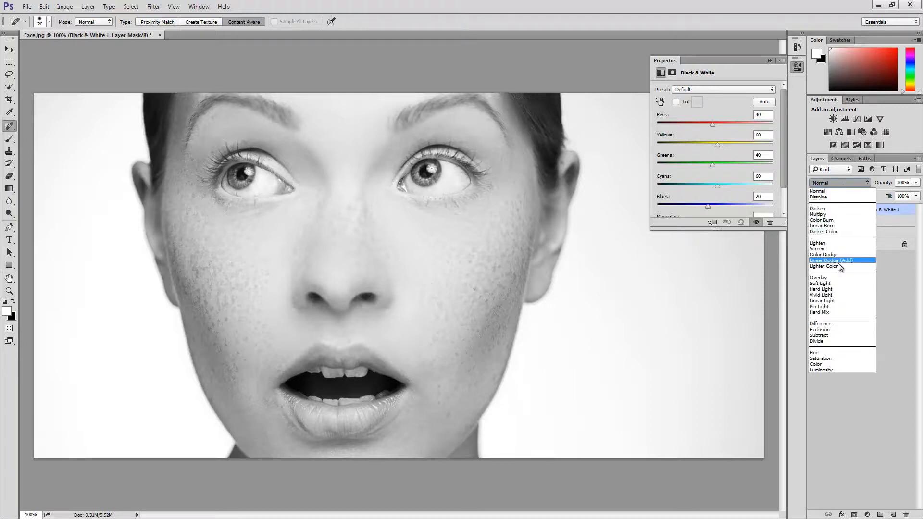
left_click(836, 283)
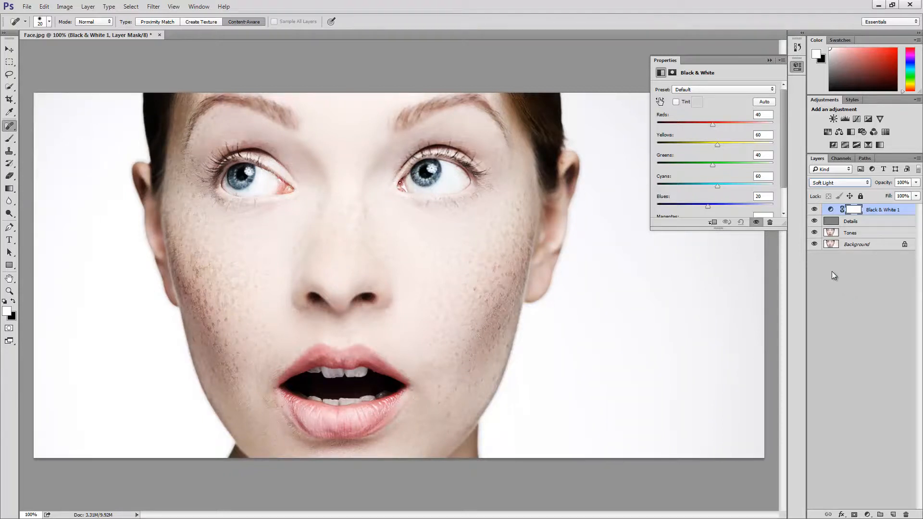
left_click(815, 210)
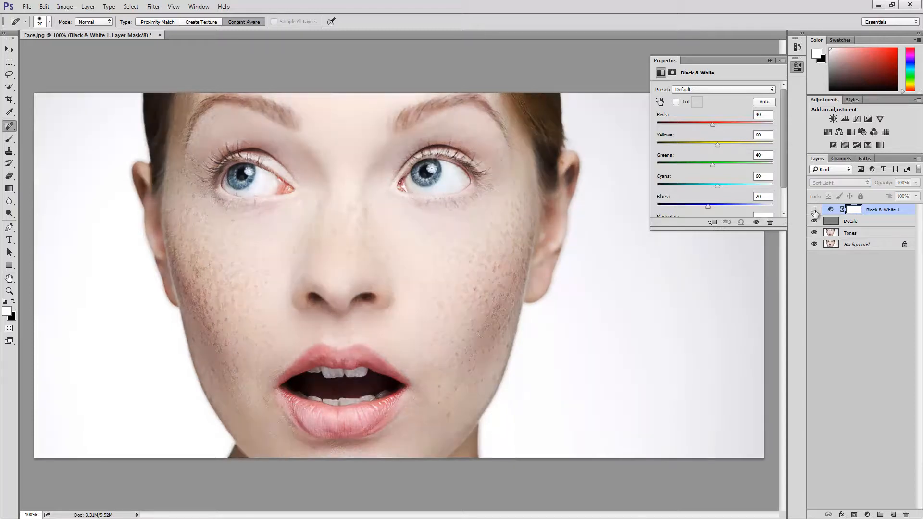
left_click(814, 211)
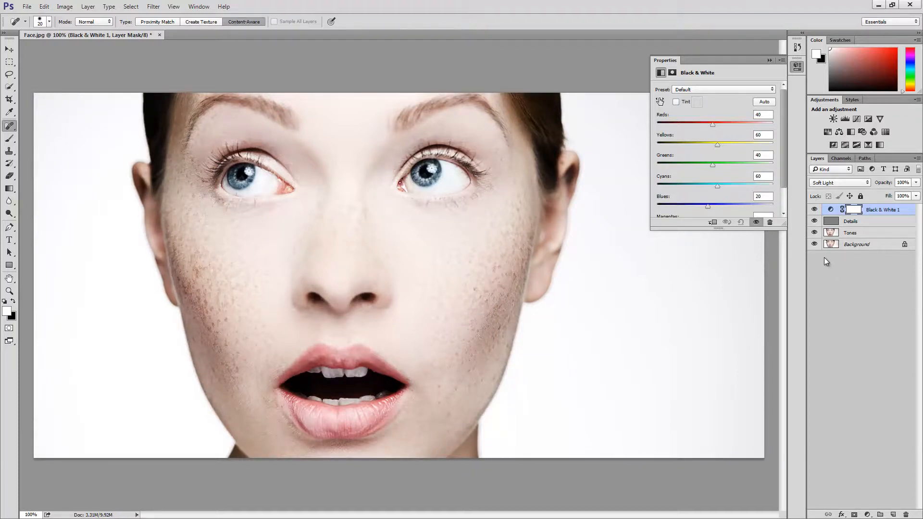
Hide the Black & White 1, Details and Tones layers and select the Background layer.
left_click_drag(814, 233, 813, 210)
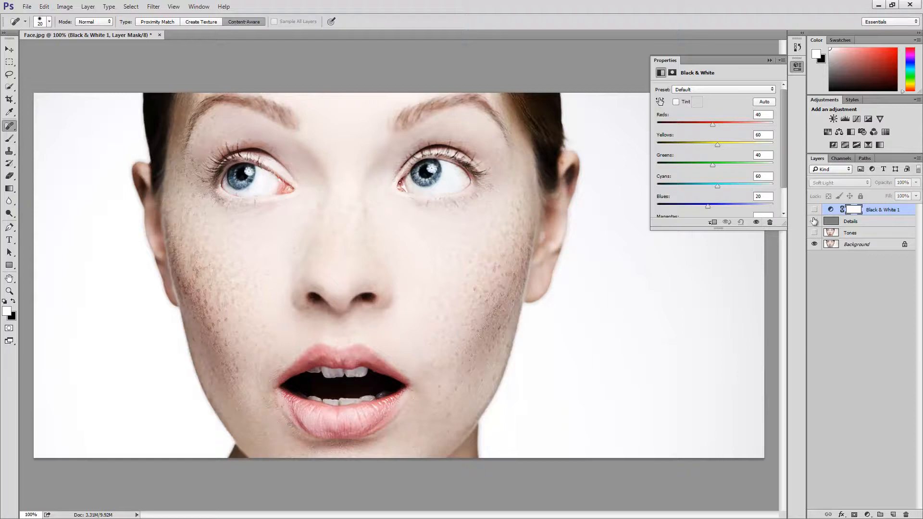
left_click(854, 246)
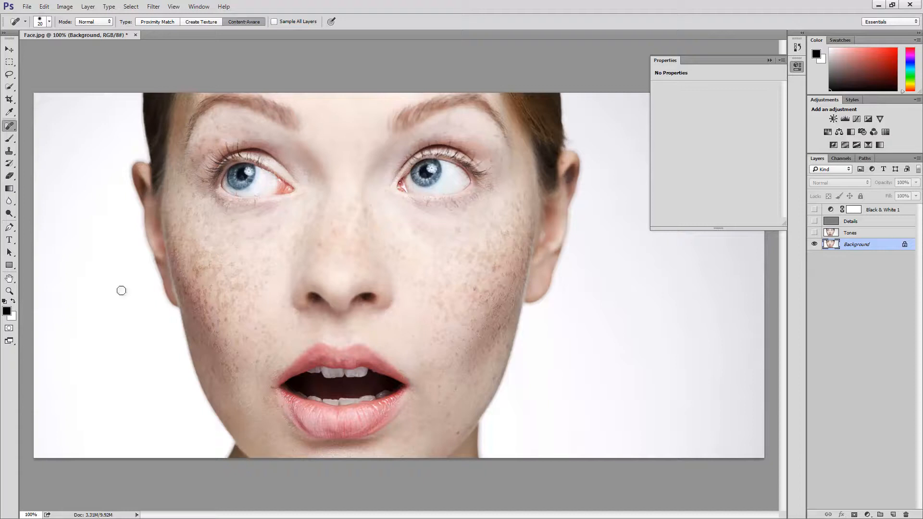
Sample the freckled cheek on the image's right in the foreground Color Picker, copy the hex code dcbfb9 and cancel the colour change.
key("i")
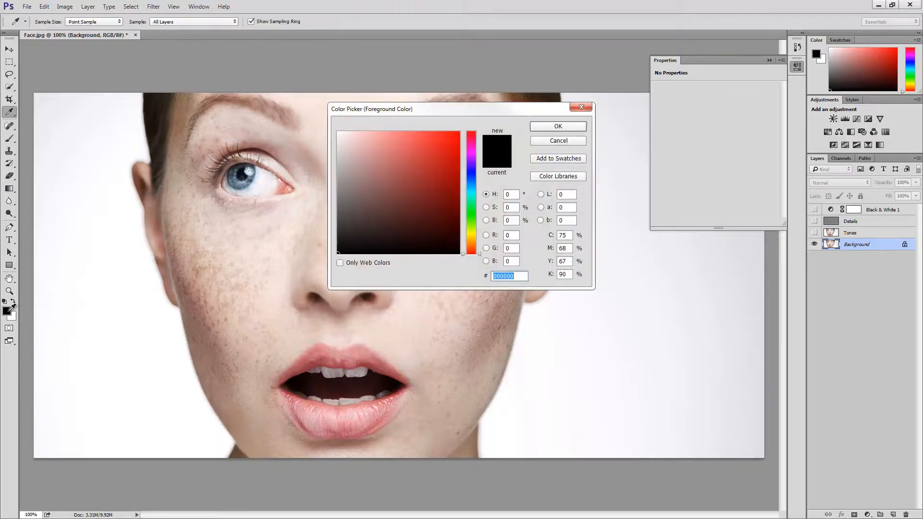
left_click(8, 311)
left_click_drag(435, 114, 707, 281)
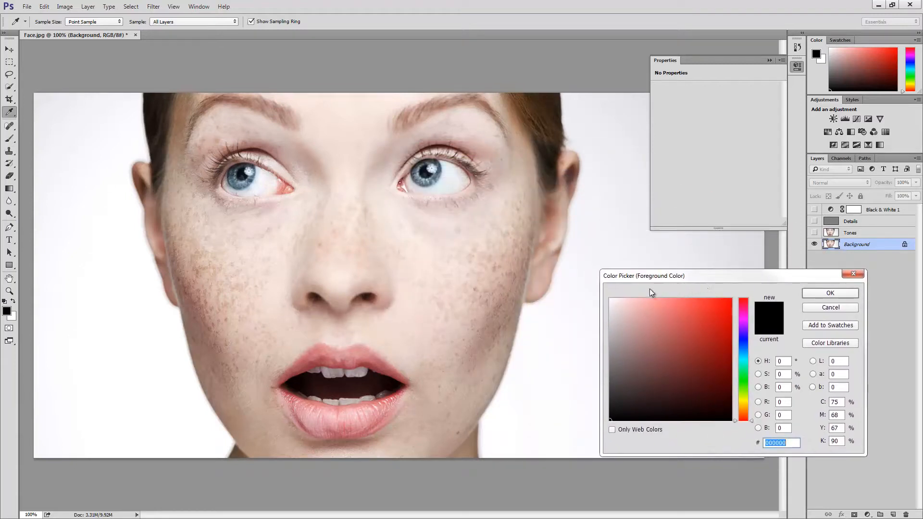
left_click(489, 284)
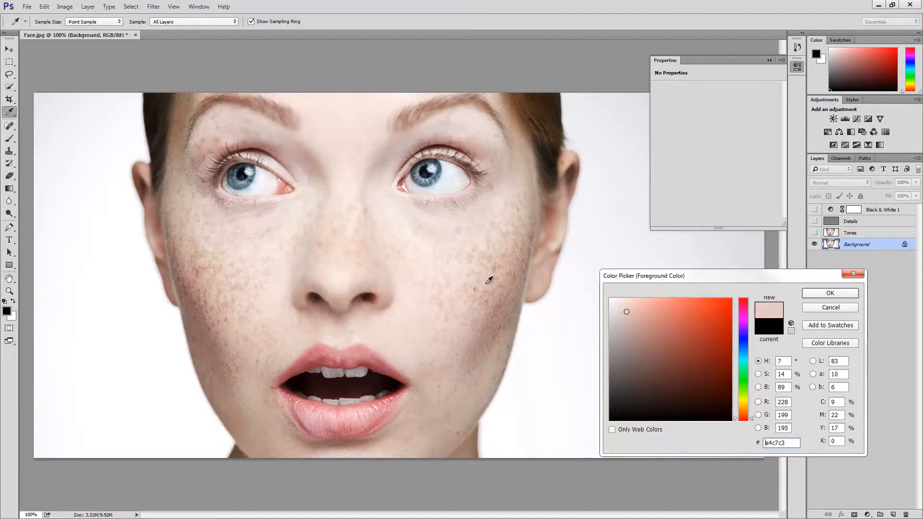
left_click(489, 280)
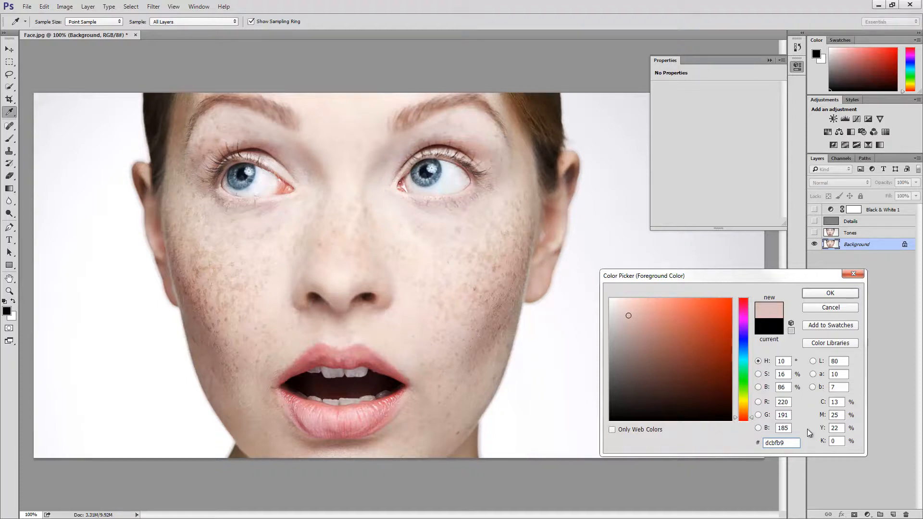
double_click(781, 444)
left_click(827, 310)
key("j")
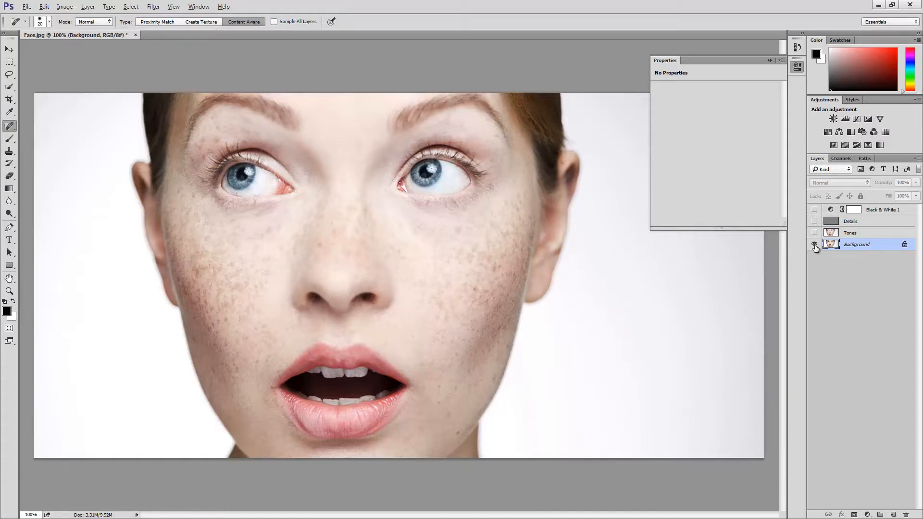
Show the Tones, Details and Black & White 1 layers again and tint the Black & White 1 adjustment with colour dcbfb9.
left_click_drag(814, 233, 813, 211)
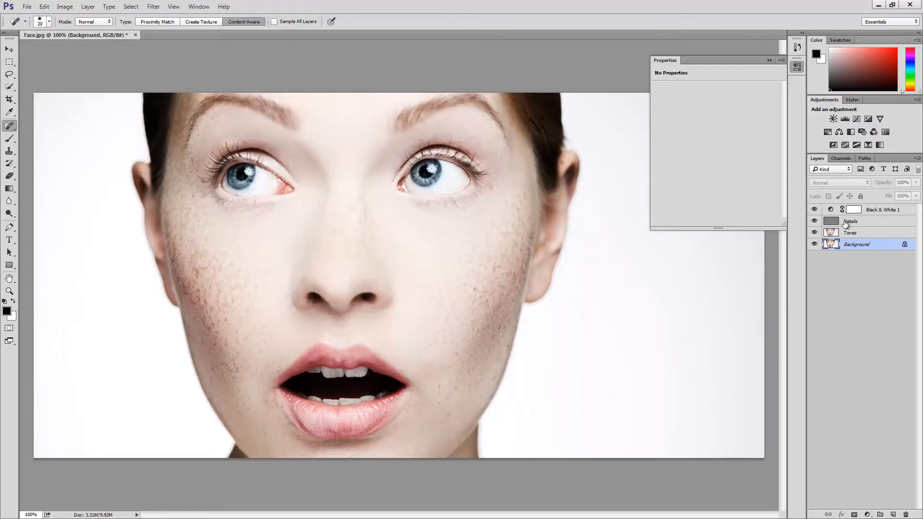
left_click(887, 212)
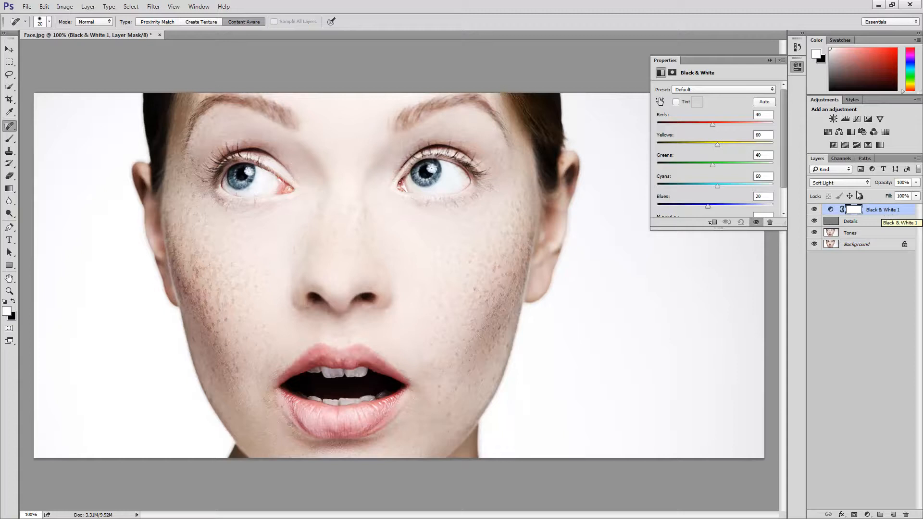
left_click(686, 103)
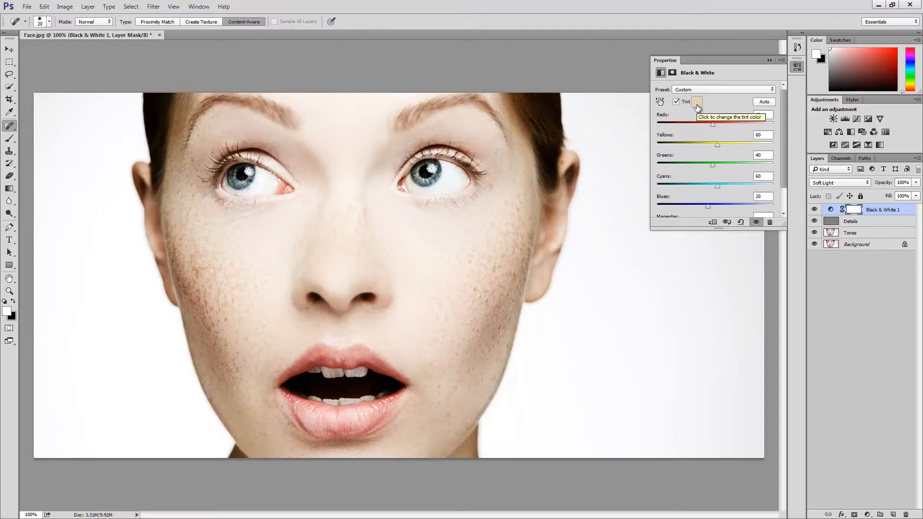
left_click(696, 105)
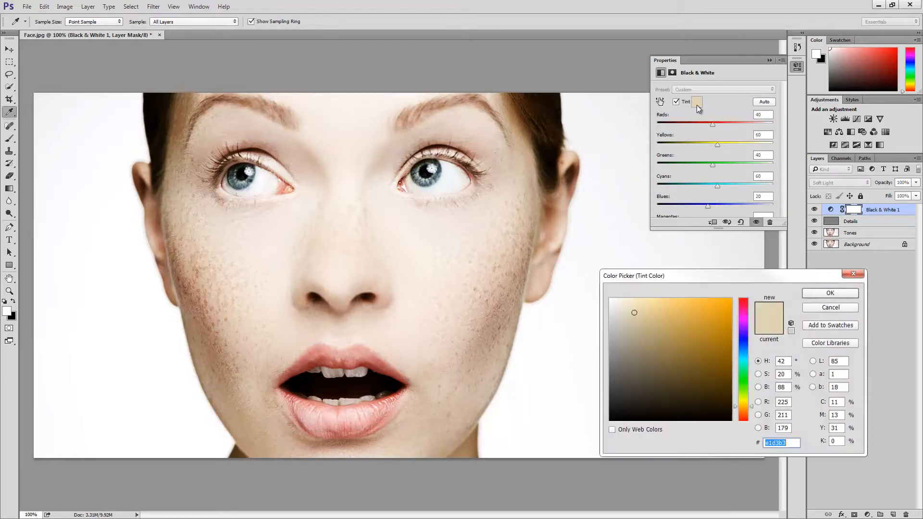
left_click(795, 443)
left_click_drag(787, 443, 764, 443)
type("dcbfb9")
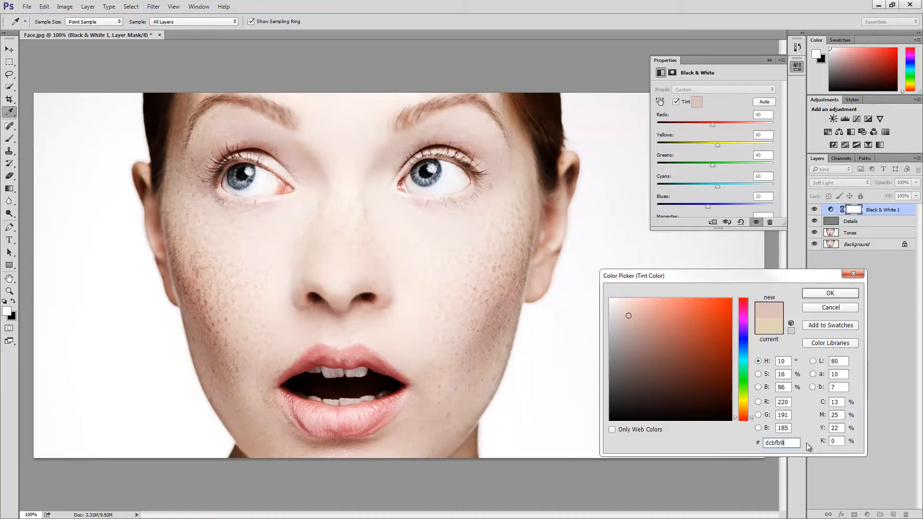
left_click(811, 293)
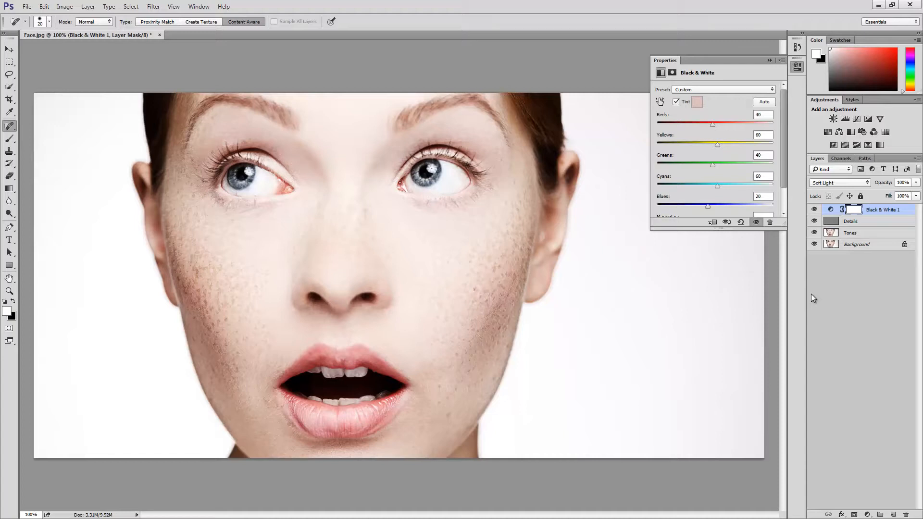
Reduce the Black & White 1 layer's opacity to 60% and deselect the layer.
left_click(886, 184)
type("60")
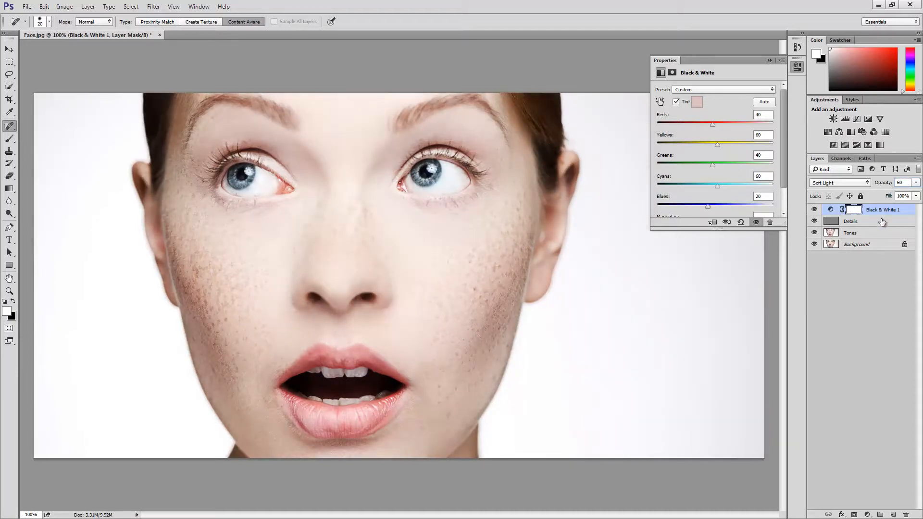
left_click(885, 278)
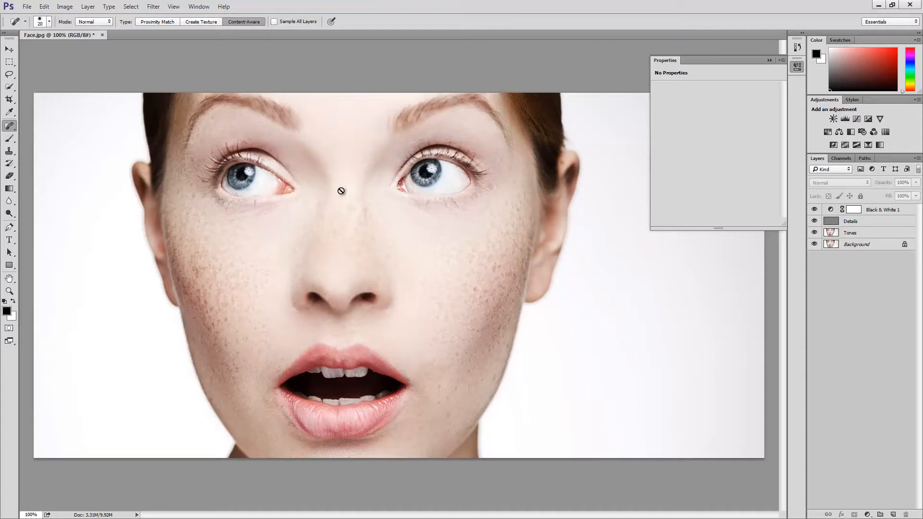
Select the white backdrop on both sides of the face with the Magic Wand on the Background layer.
left_click(9, 86)
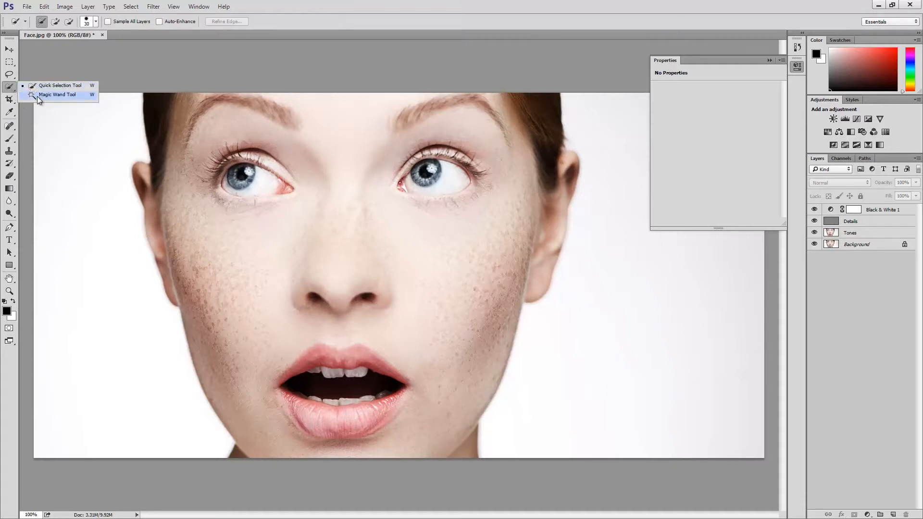
left_click(38, 95)
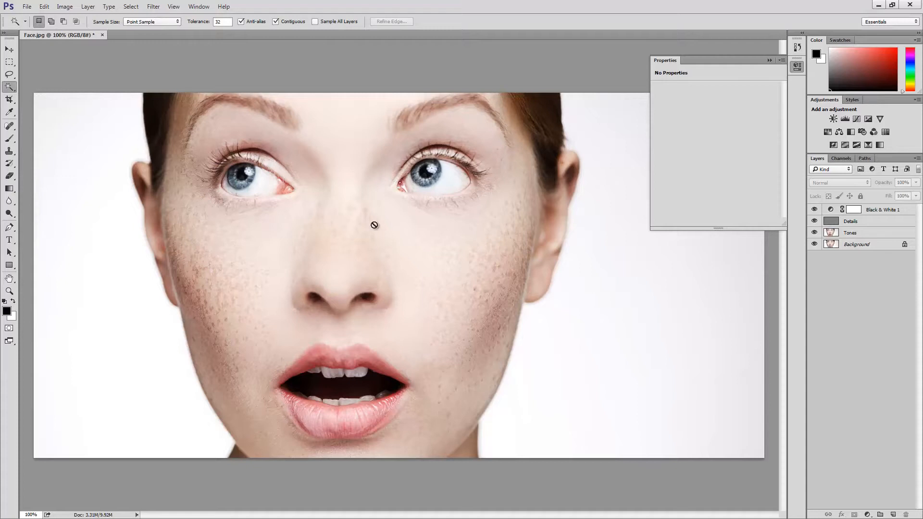
left_click(847, 249)
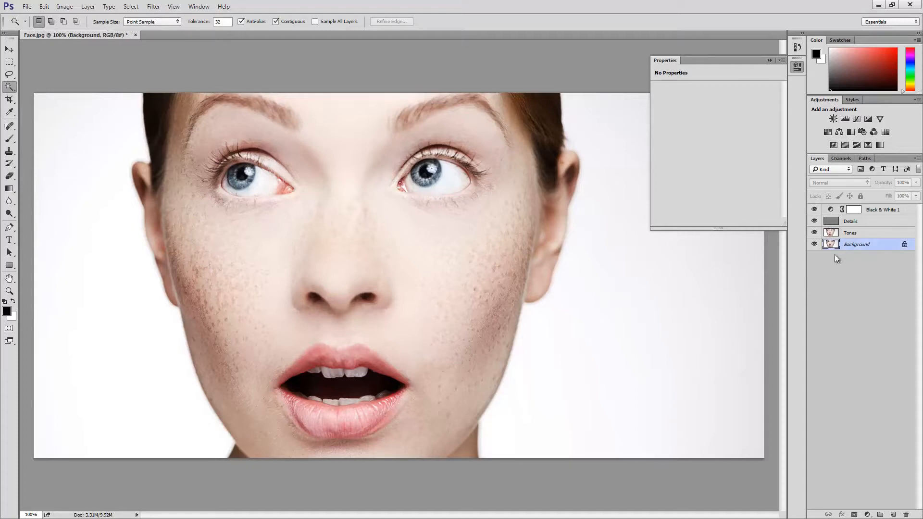
left_click(724, 283)
left_click(798, 68)
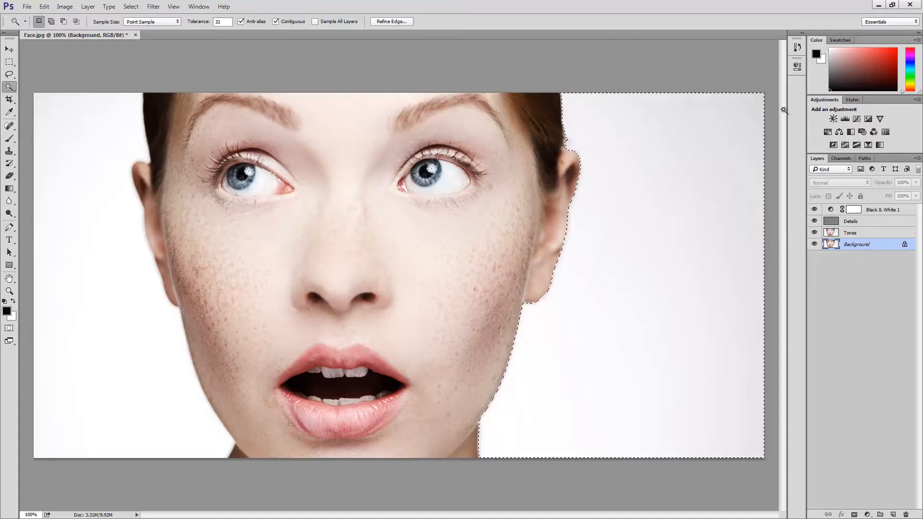
key("shift")
left_click(160, 331, "shift")
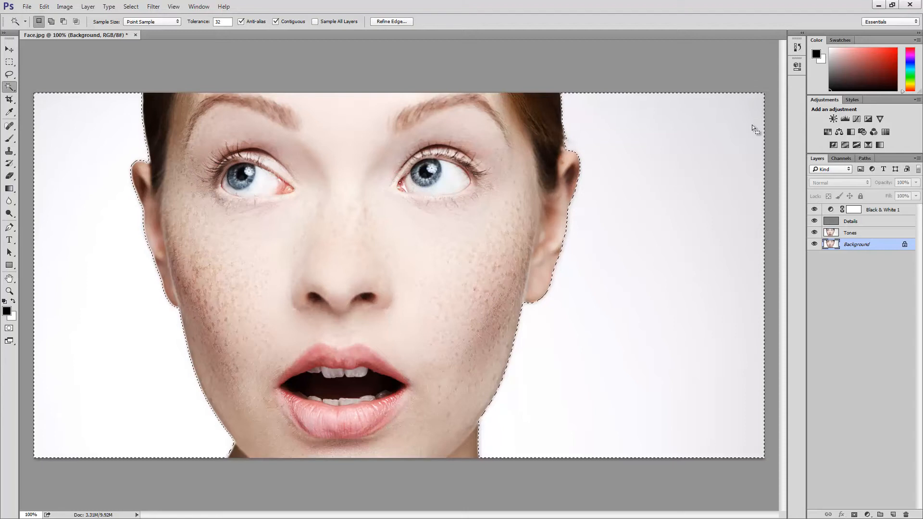
Fill the selected backdrop with Black on the Black & White 1 layer mask and clear the selection.
left_click(859, 214)
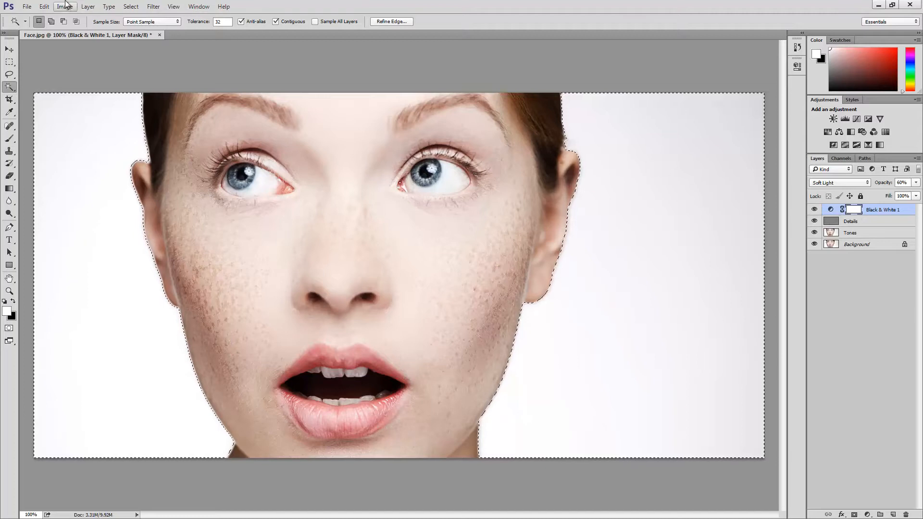
left_click(47, 7)
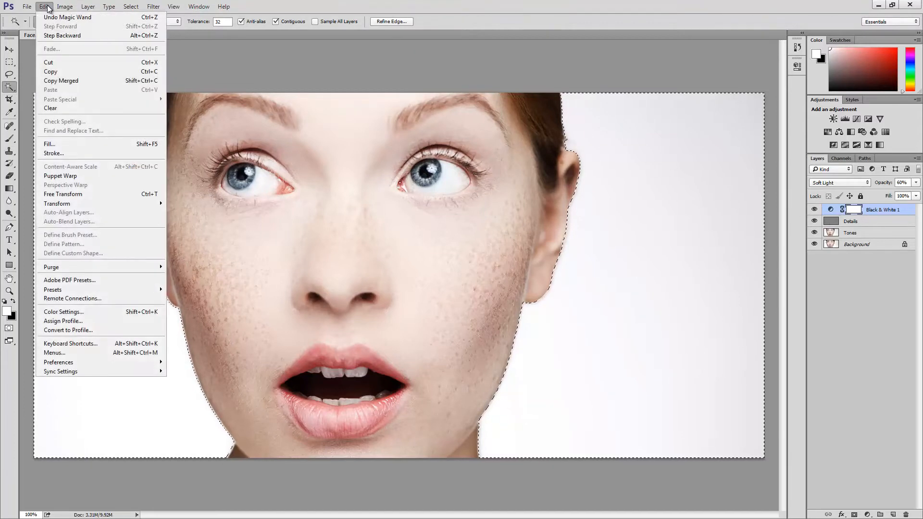
left_click(82, 142)
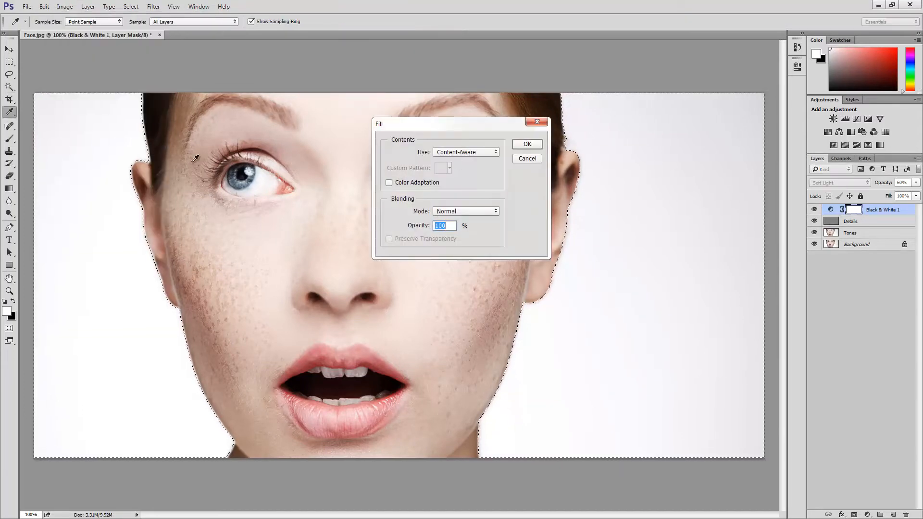
left_click(460, 152)
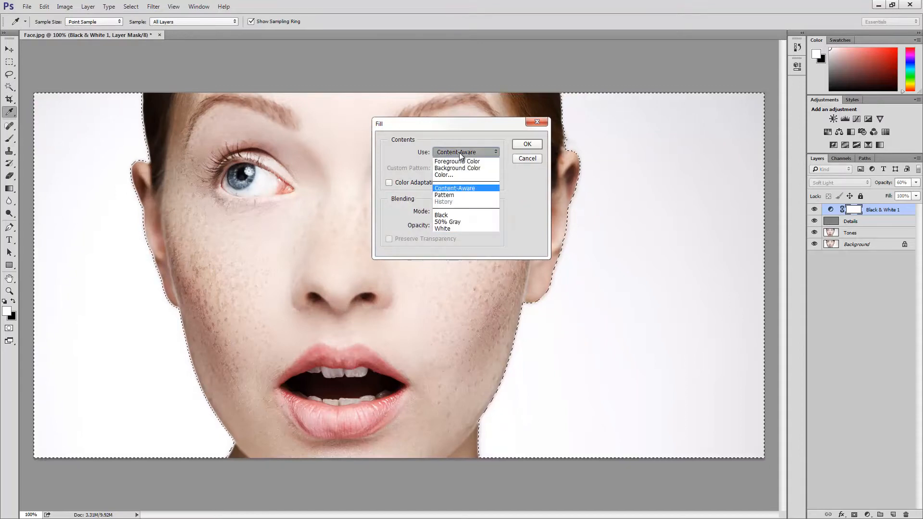
left_click(452, 215)
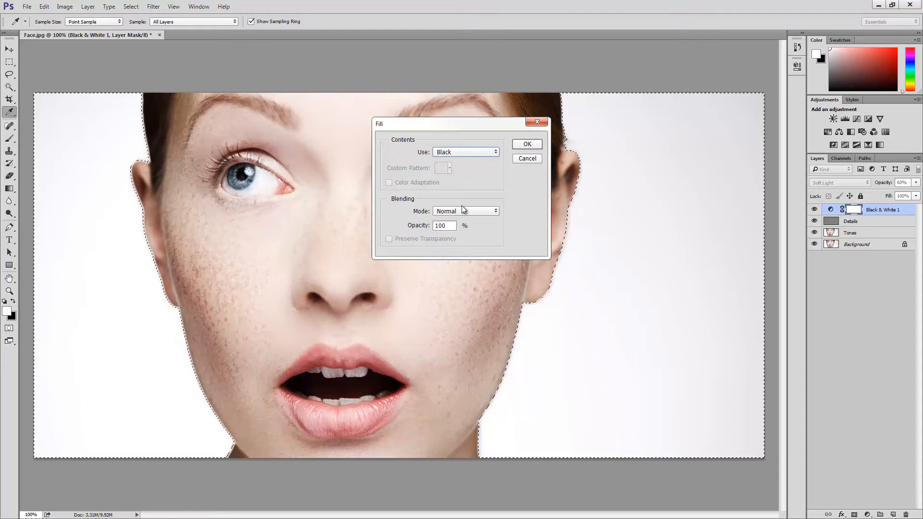
left_click(515, 147)
key("w")
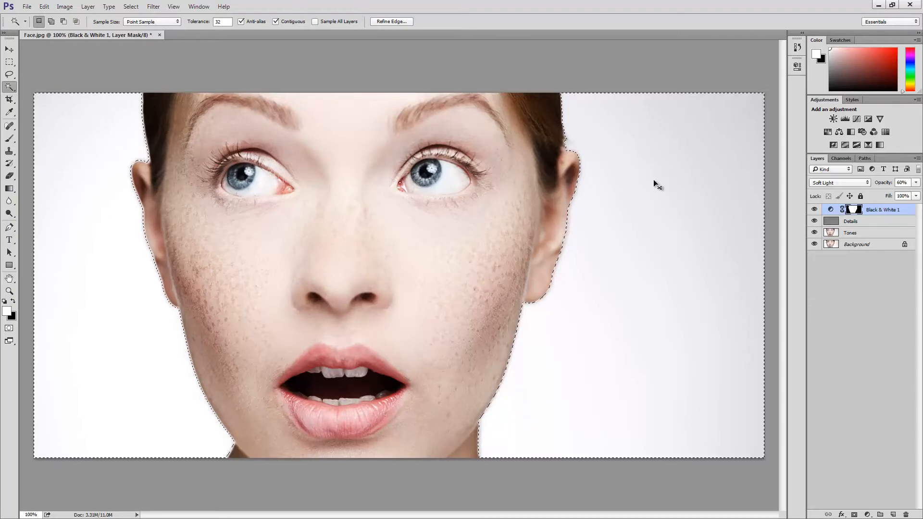
key("ctrl+d")
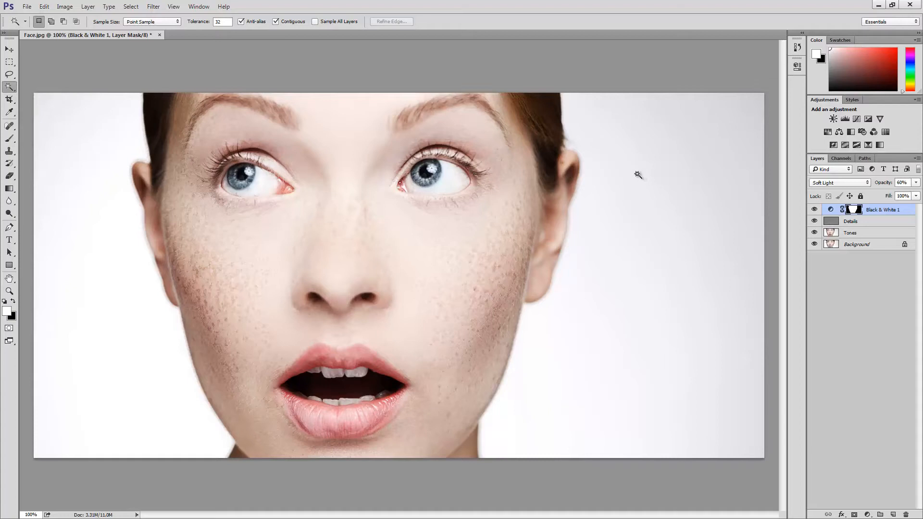
Heal the small spots on the cheek beside the nostril on the image's left, working on the Details layer.
left_click(10, 127)
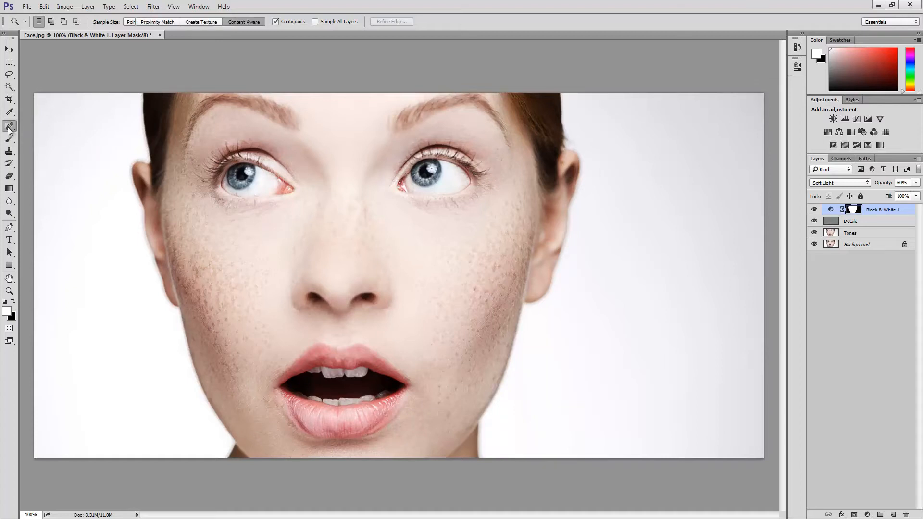
left_click(859, 222)
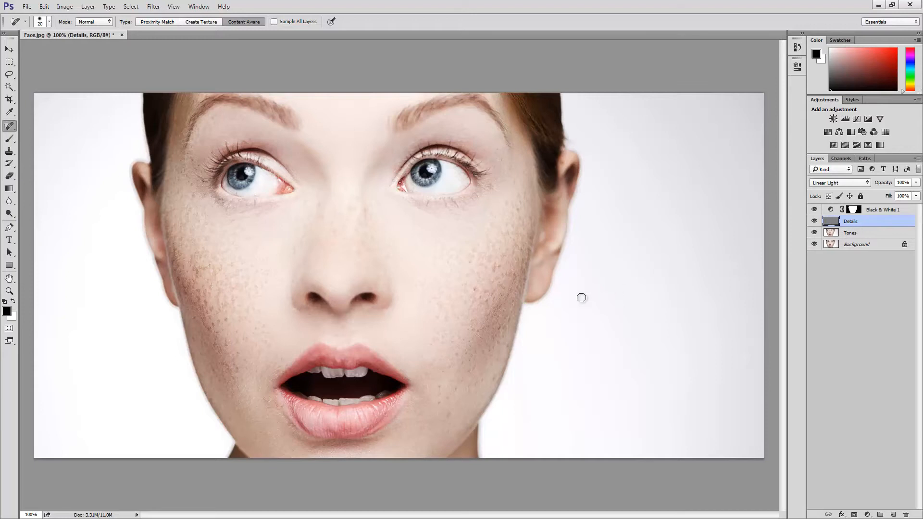
left_click(290, 310)
left_click(288, 309)
Compare the finished retouch with the original Background by toggling the layers above it twice, and leave no layer selected.
left_click(815, 245, "alt")
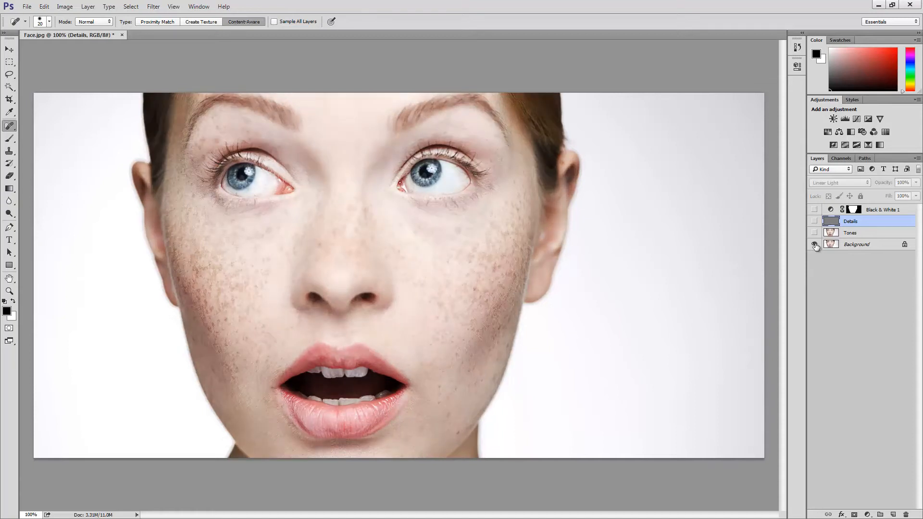
left_click(814, 245, "alt")
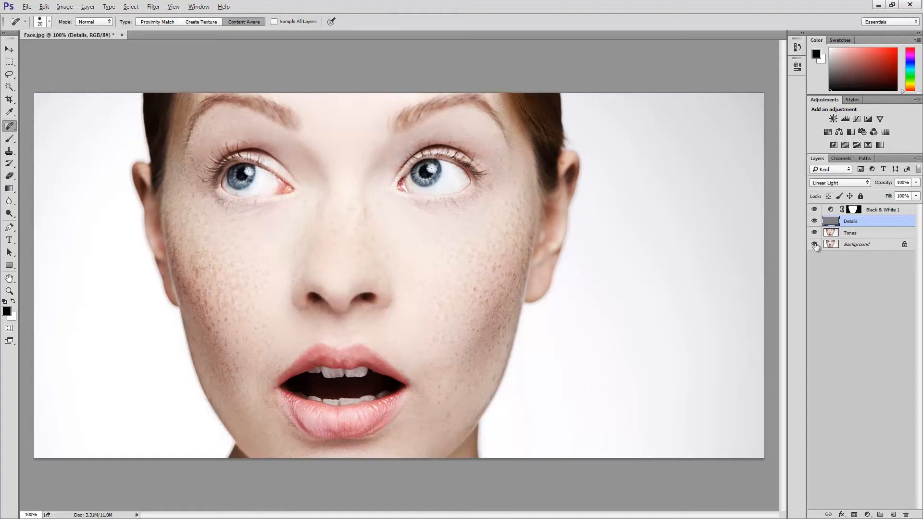
key("alt")
left_click(815, 245, "alt")
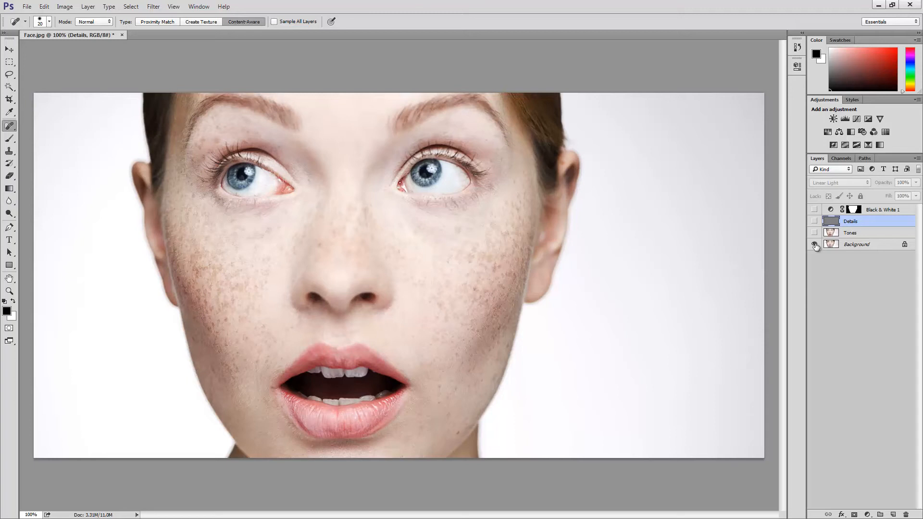
left_click(815, 245, "alt")
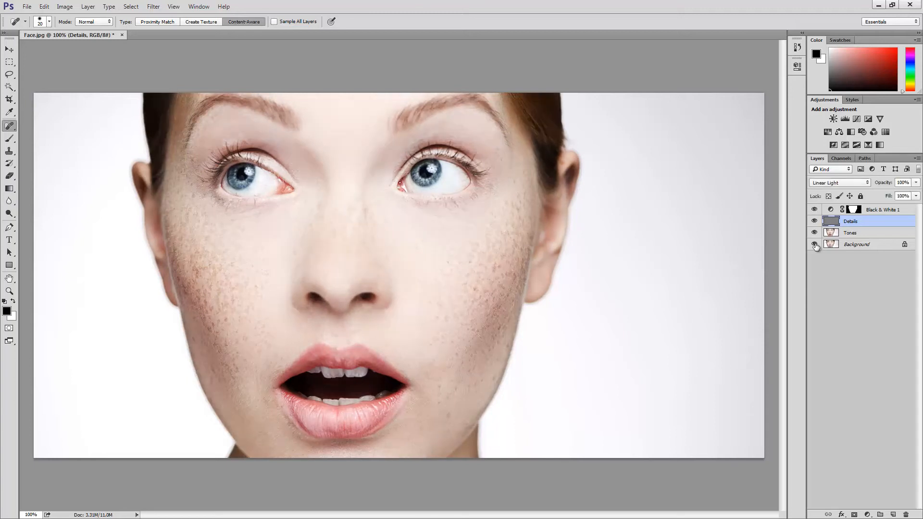
left_click(851, 270)
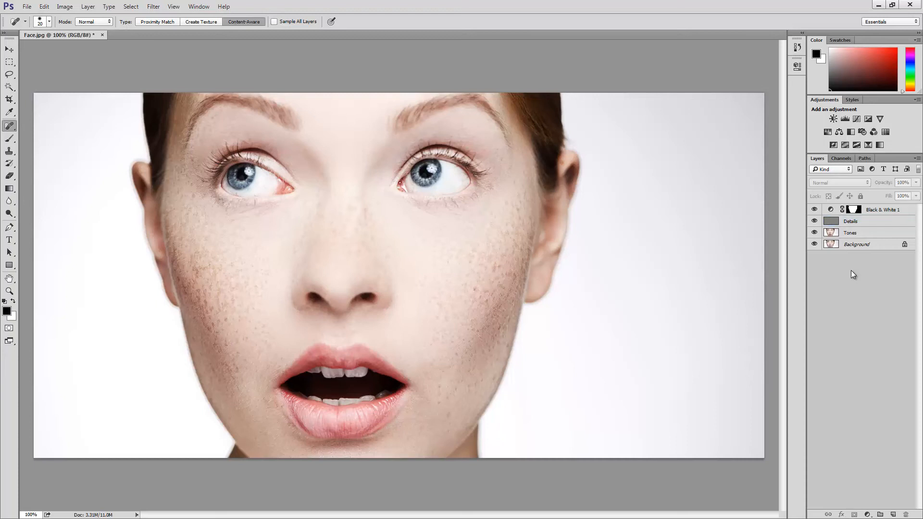